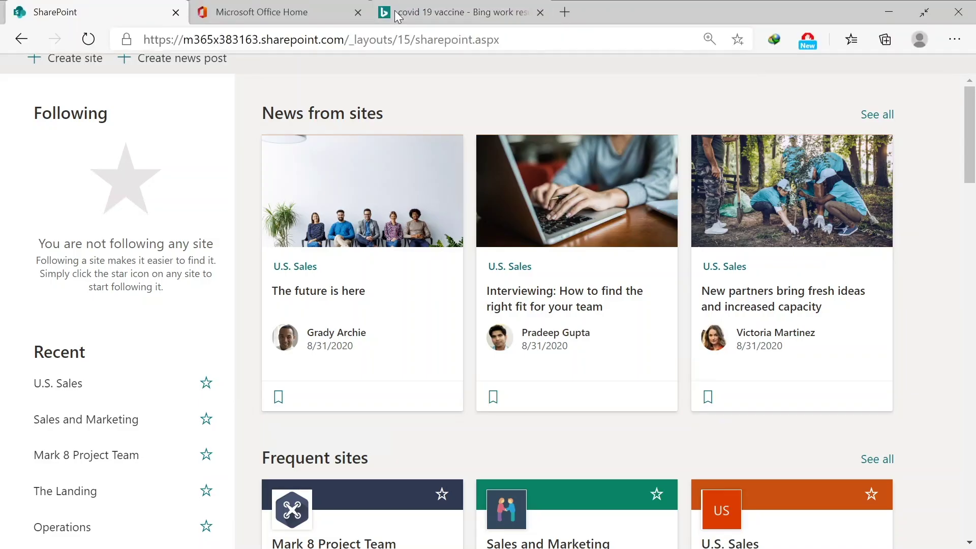
- Search SharePoint for 'COVID 19 Vaccine' and show only the Projects vertical results
click(407, 29)
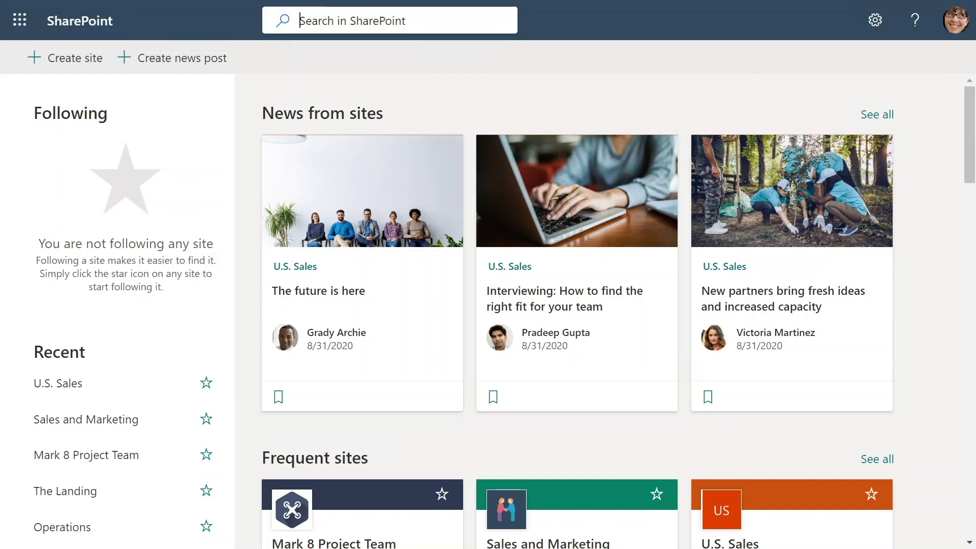
text(COVID 19 Vaccine)
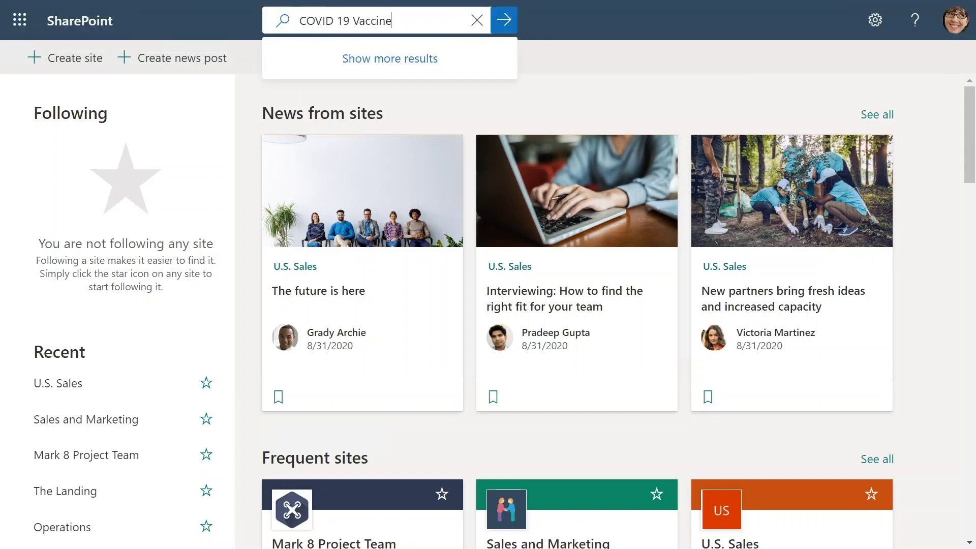
key(Return)
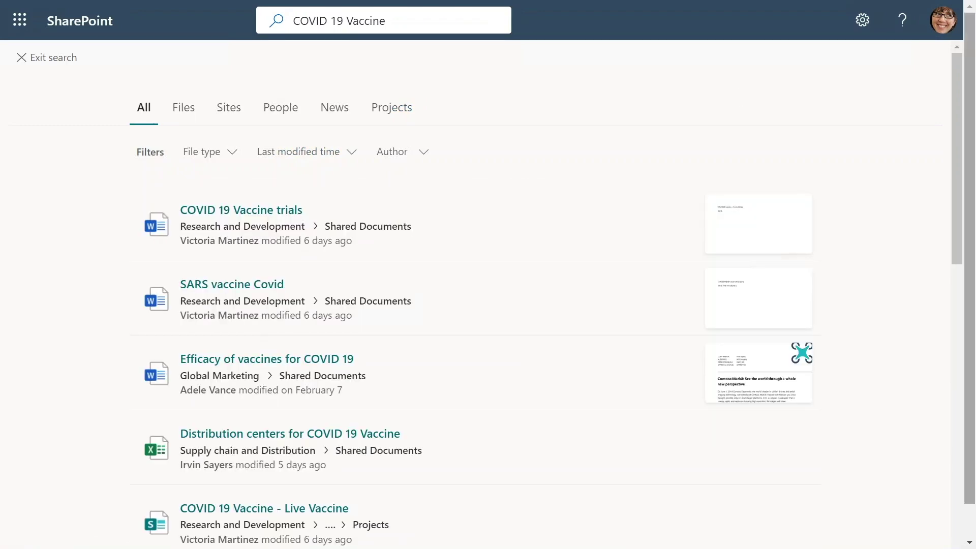
scroll(954, 158, down, 2)
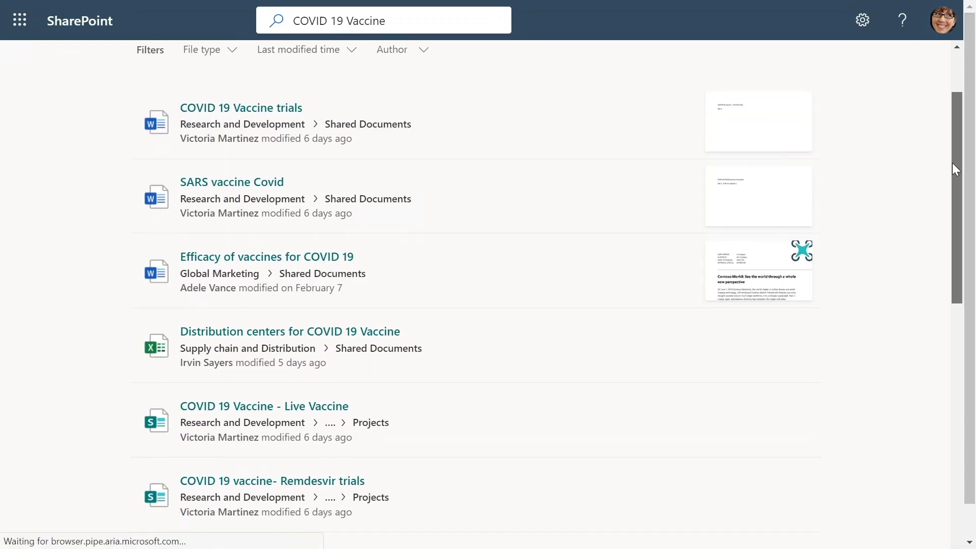
scroll(953, 143, up, 2)
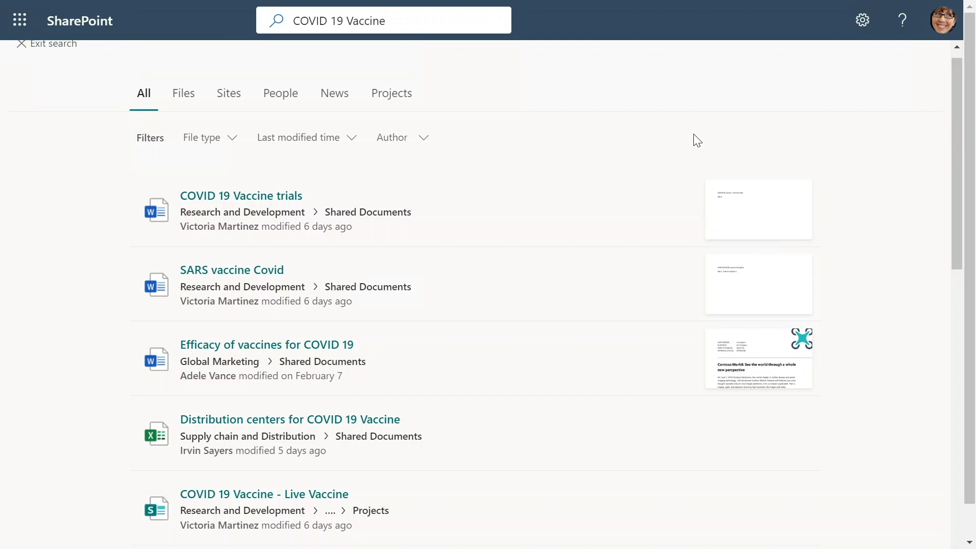
click(400, 96)
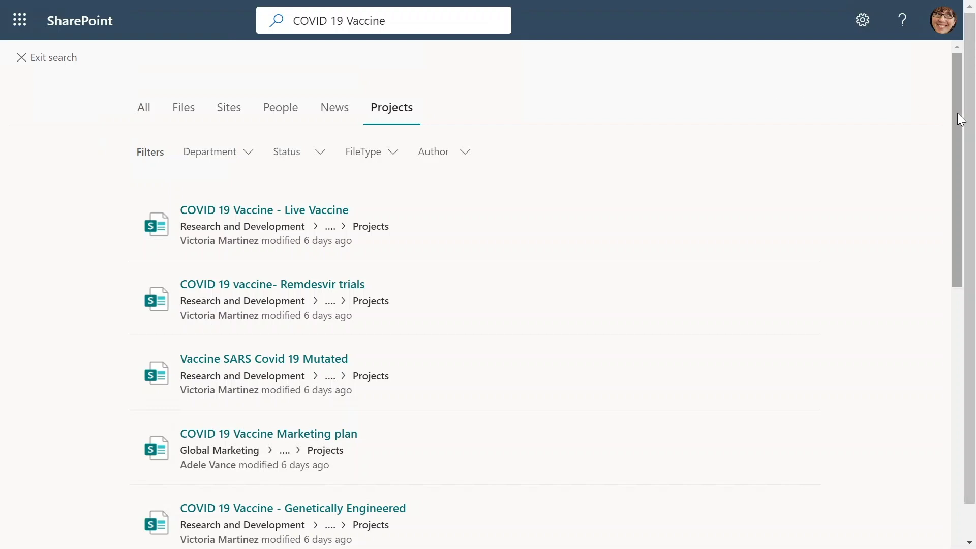
- Filter the results to the Research and Development department, then to Phase 3 status
drag(957, 113, 940, 99)
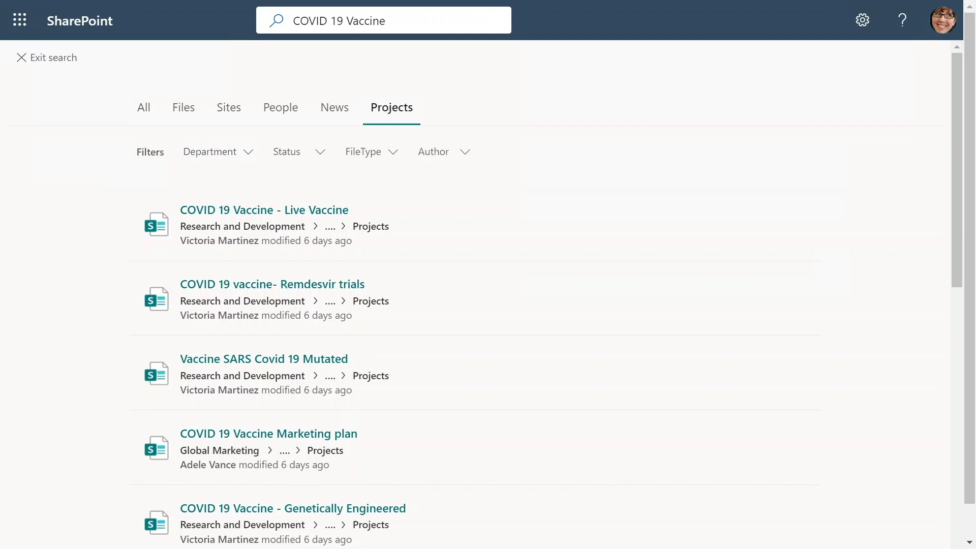
click(212, 155)
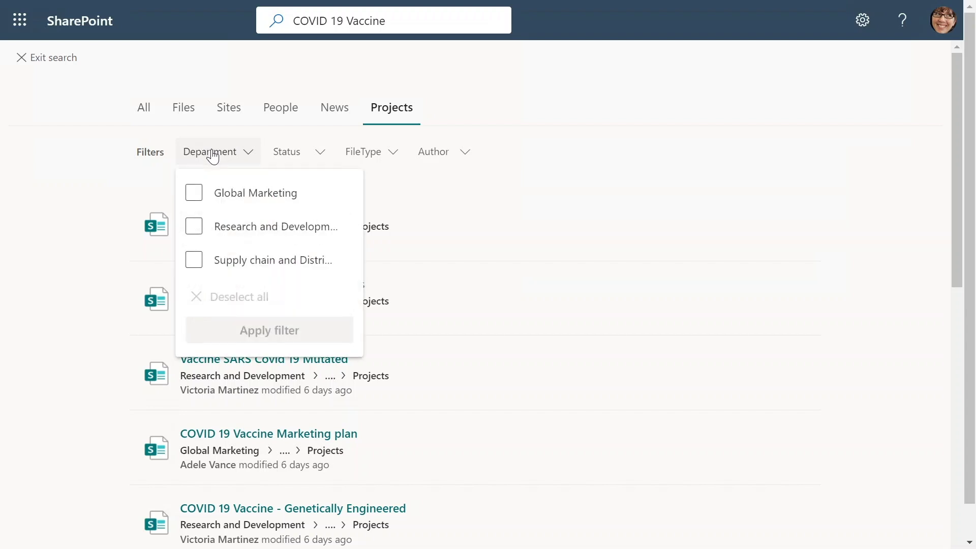
click(204, 228)
click(210, 330)
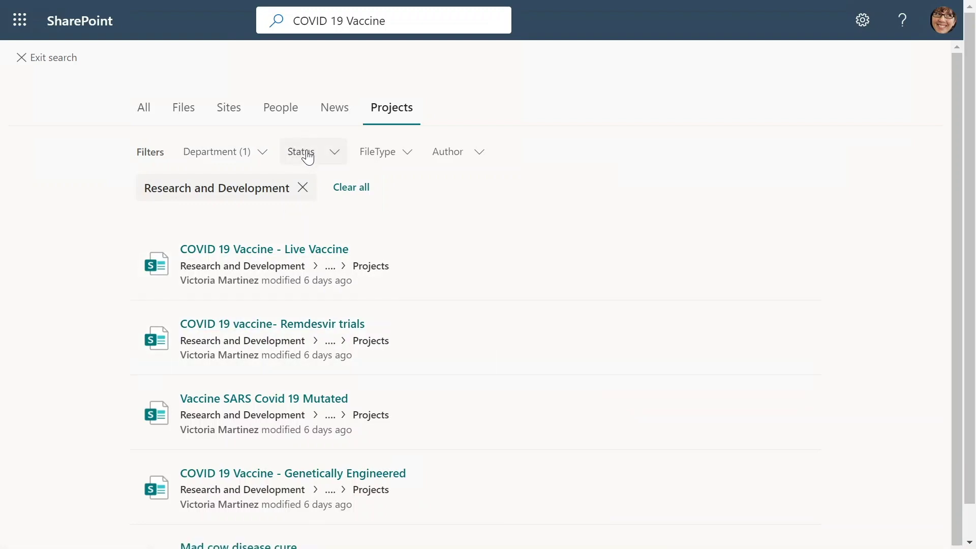
click(308, 156)
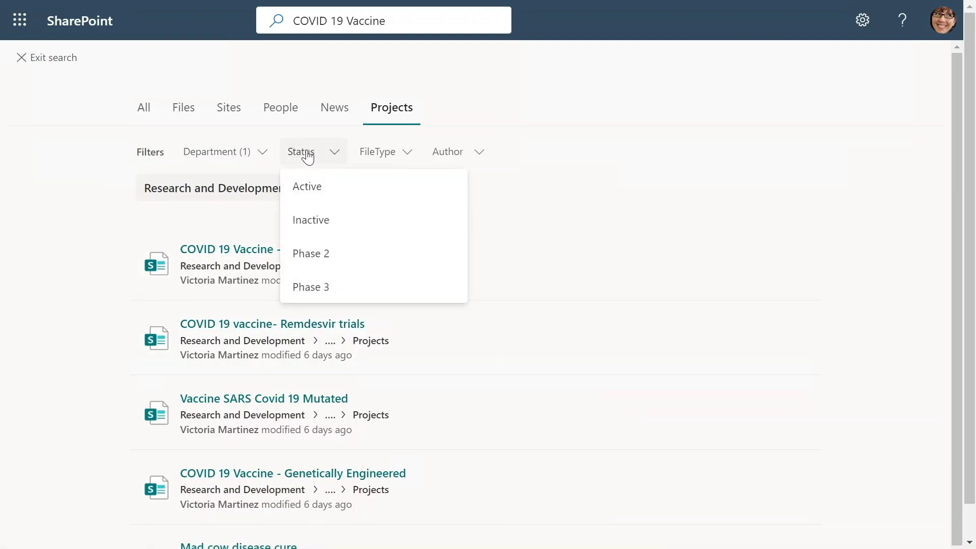
click(307, 285)
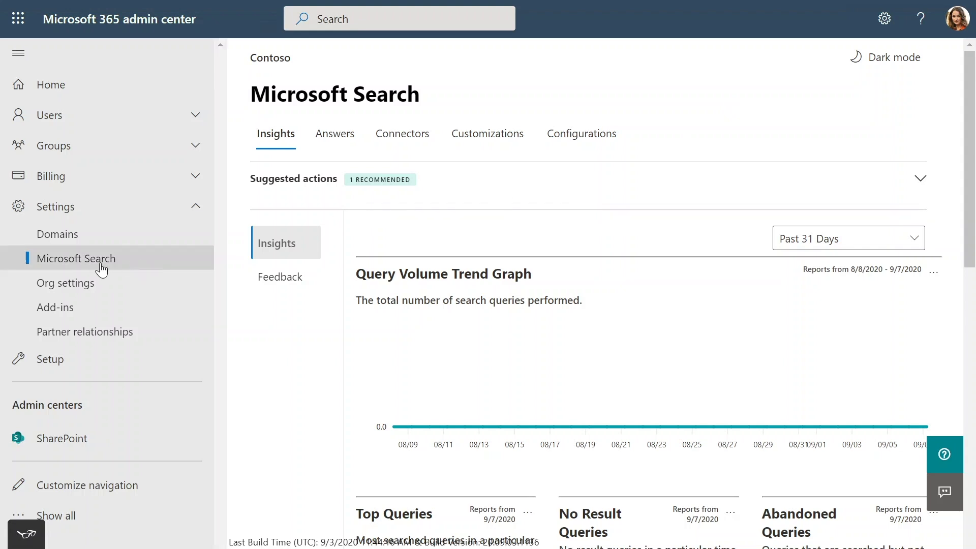
- Delete the existing Projects vertical under Customizations > Verticals and begin a new vertical
click(506, 147)
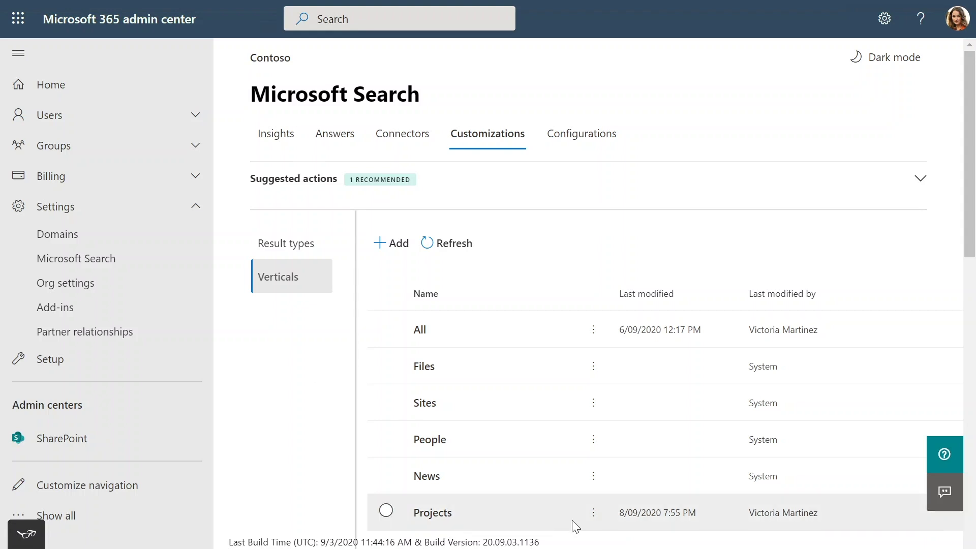
click(593, 512)
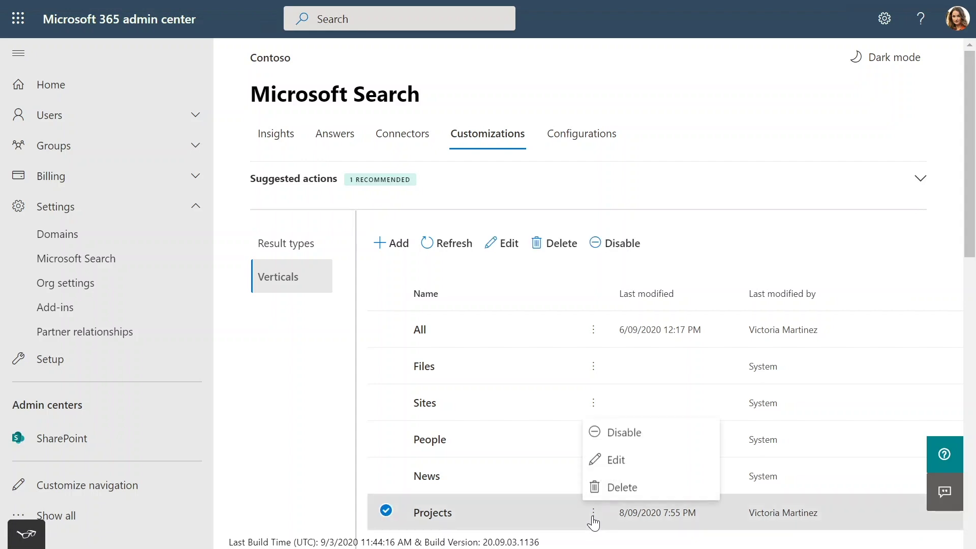
click(612, 489)
click(427, 301)
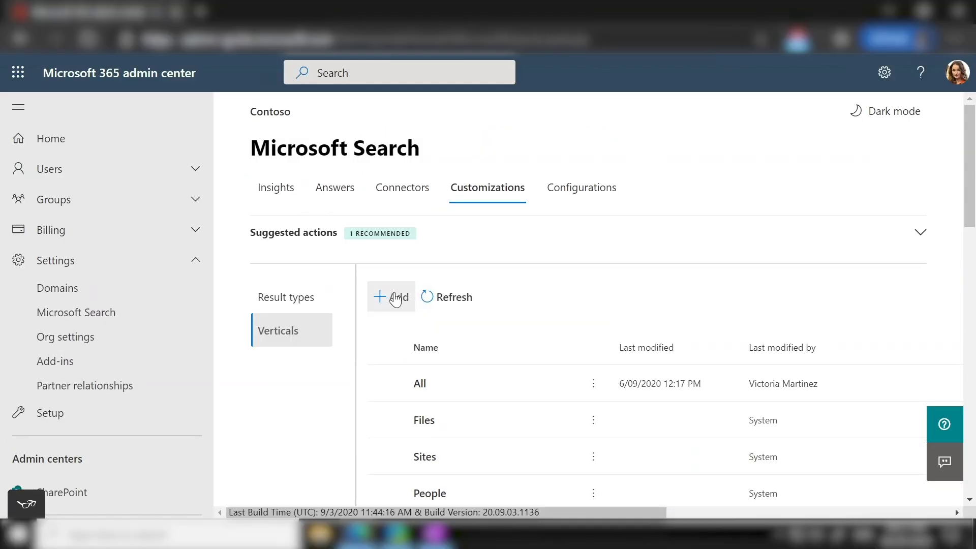
click(393, 297)
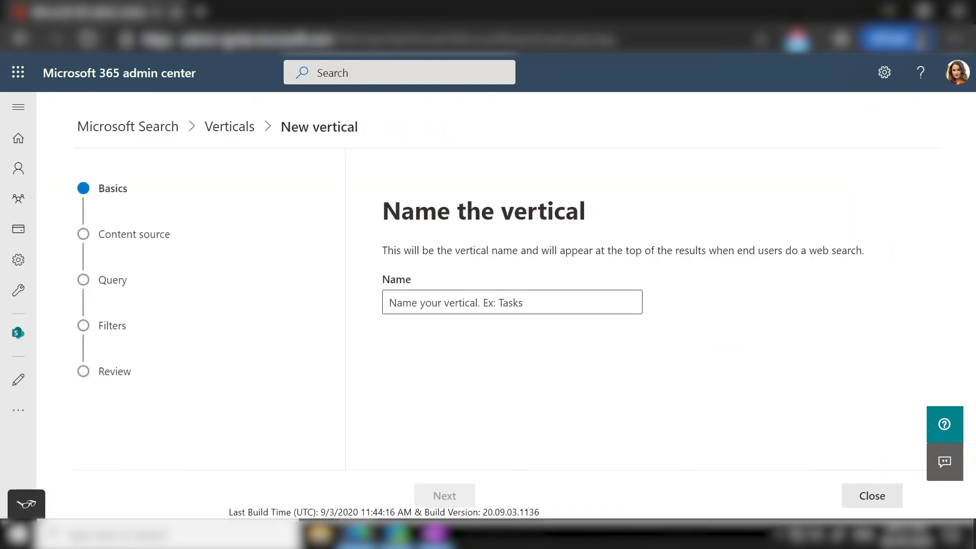
- Name the new vertical 'Projects' and choose SharePoint as its content source
click(390, 302)
text(Projects)
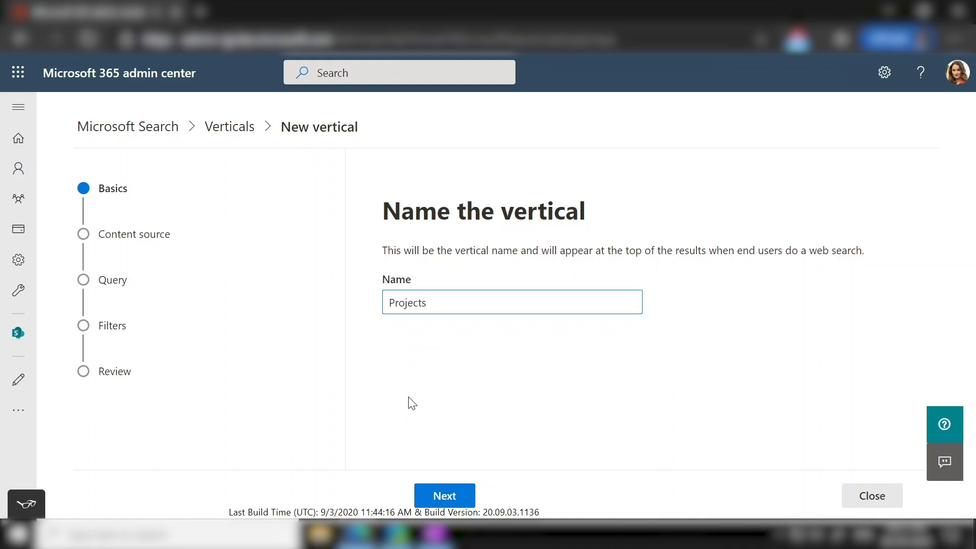
click(445, 496)
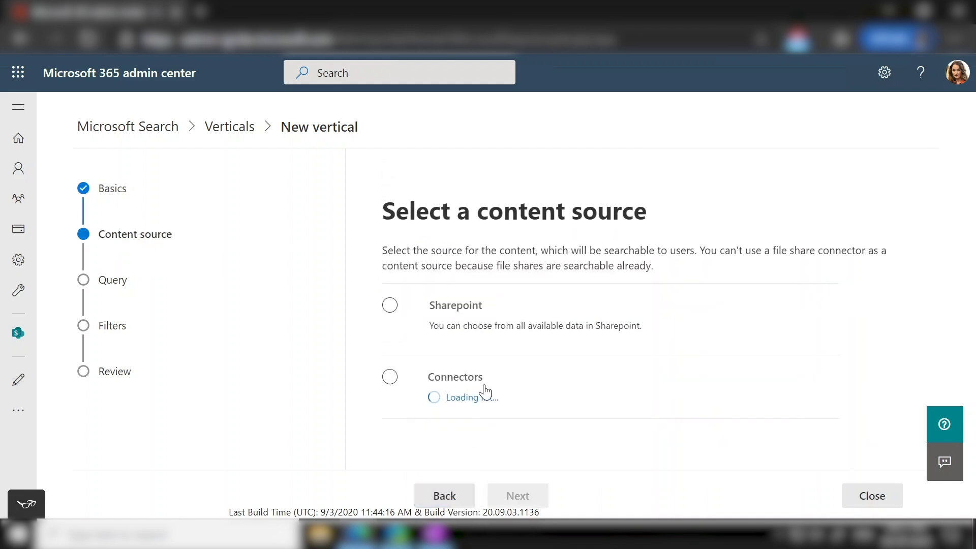
click(443, 355)
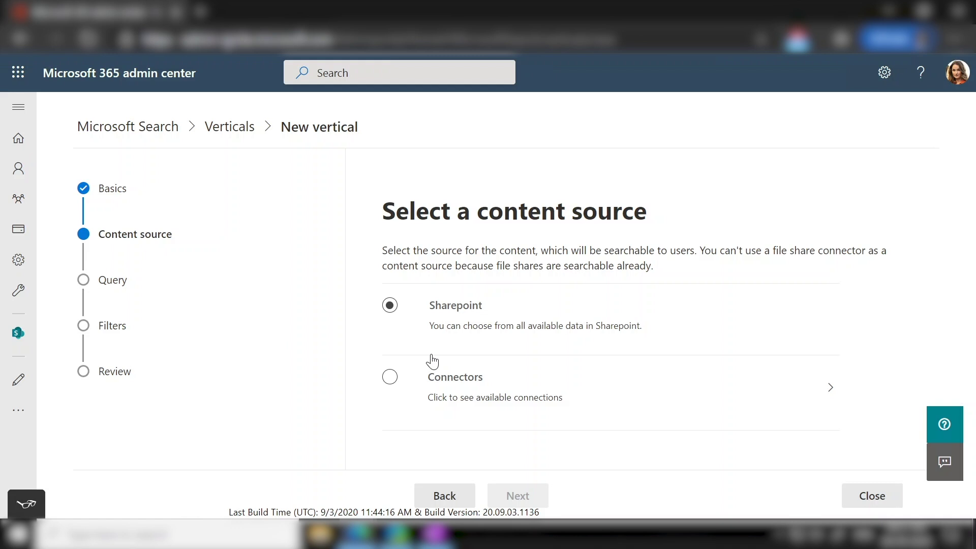
click(390, 304)
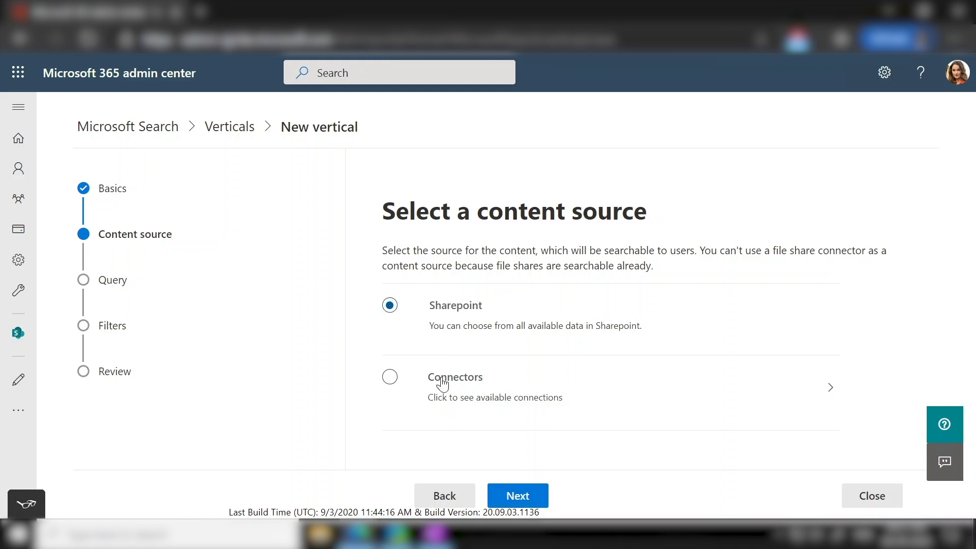
click(516, 497)
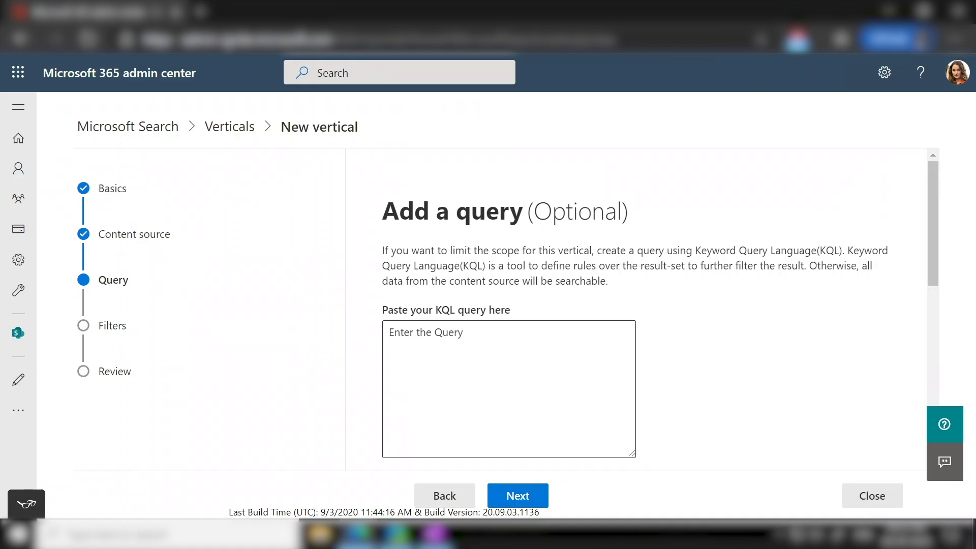
- Paste the KQL query scoping the vertical to three sites' Projects lists and continue
click(389, 332)
text(path: https://m365x383163.sharepoint.com/sites/ResearchandDevelopment/Lists/Projects path: https://m365x383163.sharepoint.com/sites/GlobalMarketing/Lists/Projects path: https://m365x383163.sharepoint.com/sites/SupplychainandDistributoin/Lists/Projects)
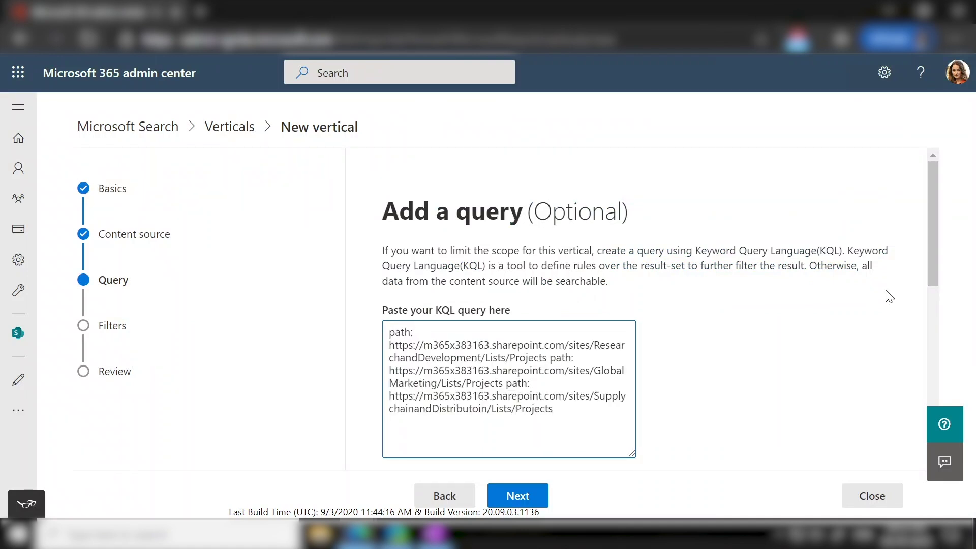
drag(937, 254, 935, 262)
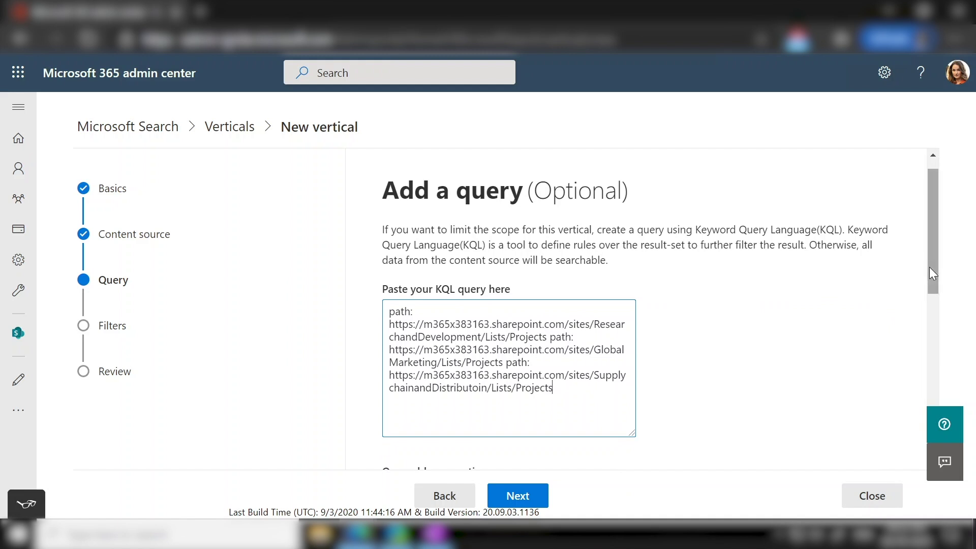
drag(929, 267, 929, 387)
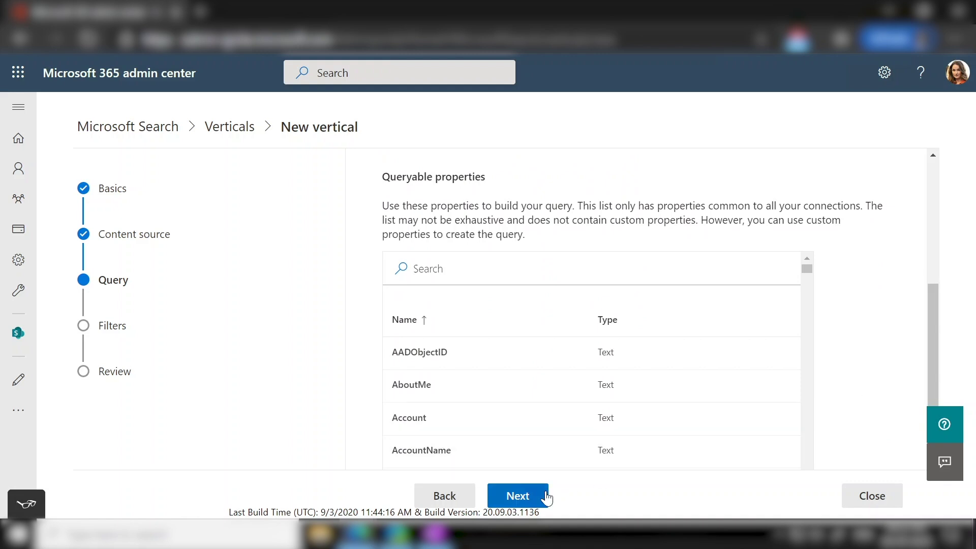
click(522, 494)
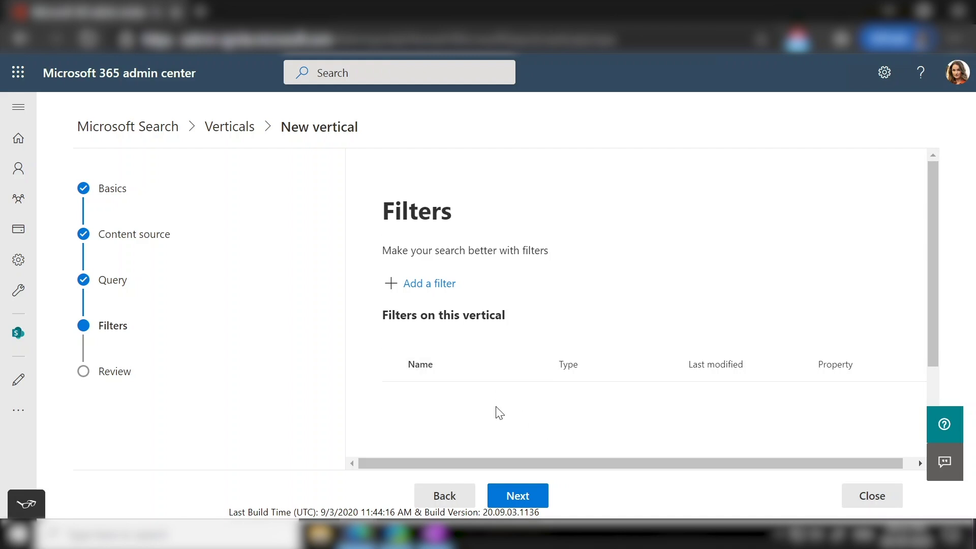
- Add a multiselect 'Department' filter based on RefinableString00
click(445, 287)
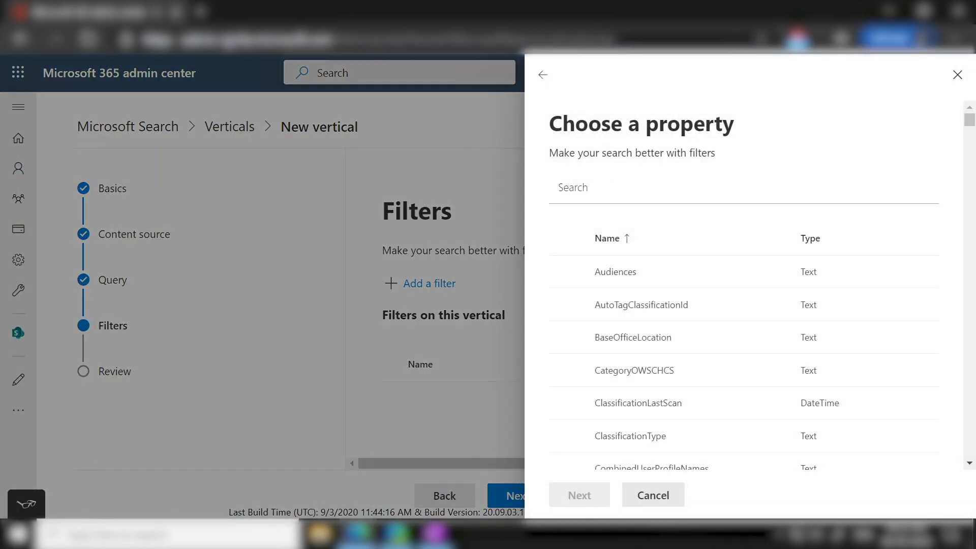
text(RefinableS)
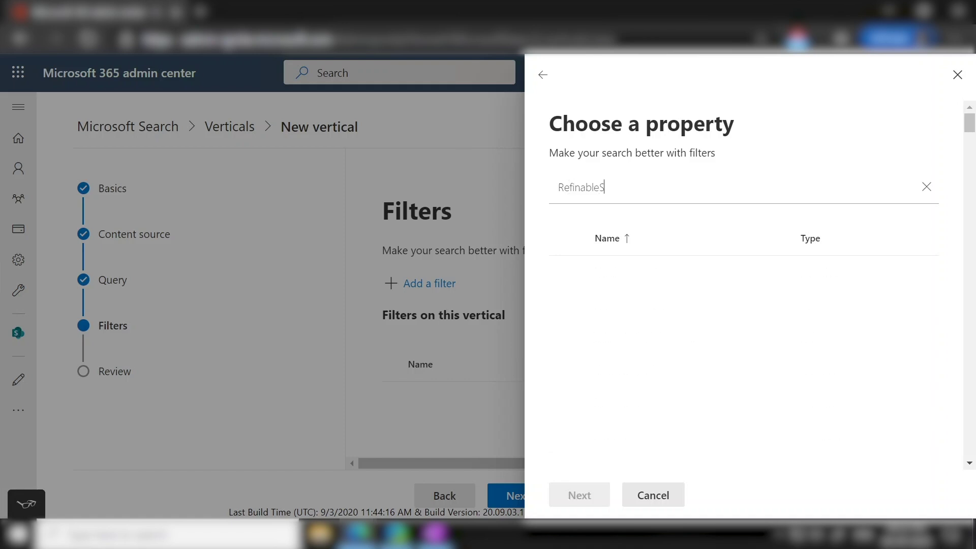
text(tring00)
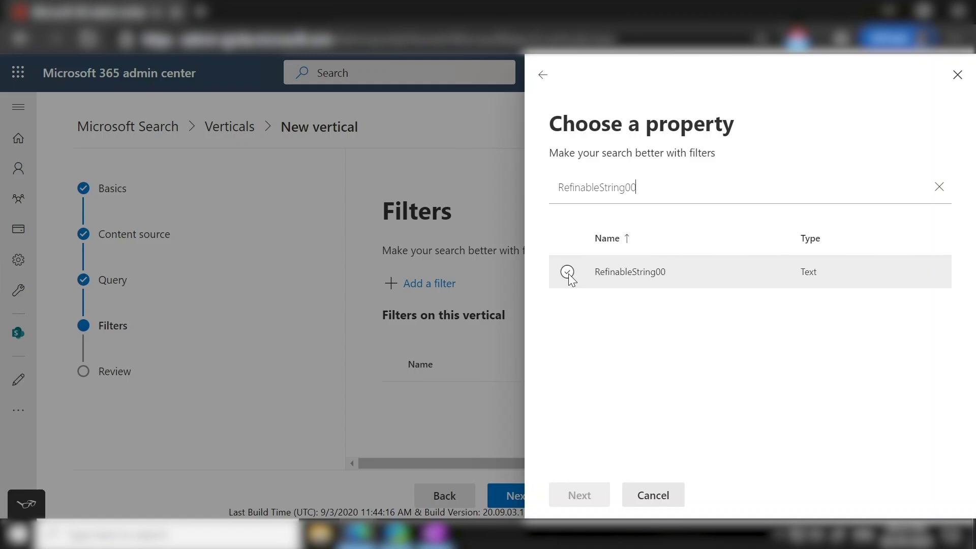
click(569, 273)
click(574, 496)
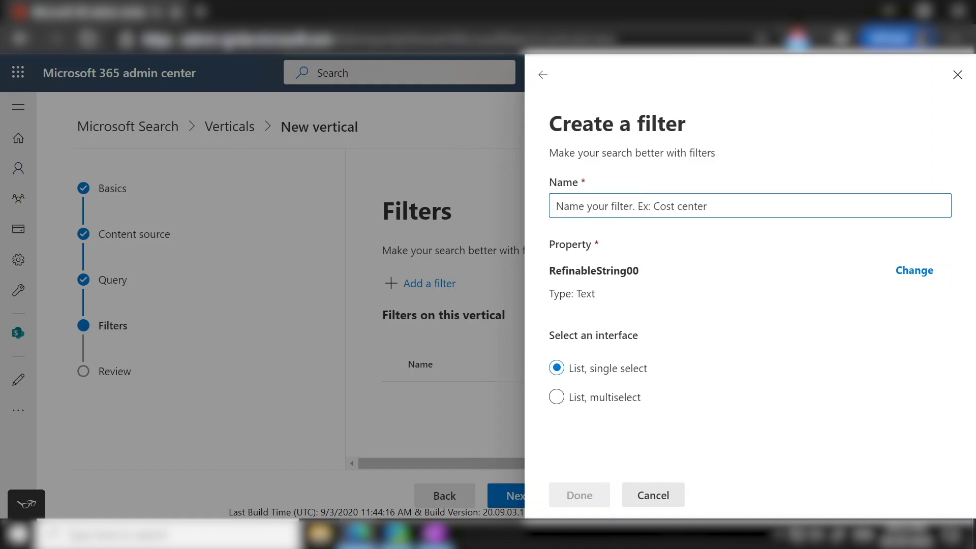
click(663, 208)
text(Depar)
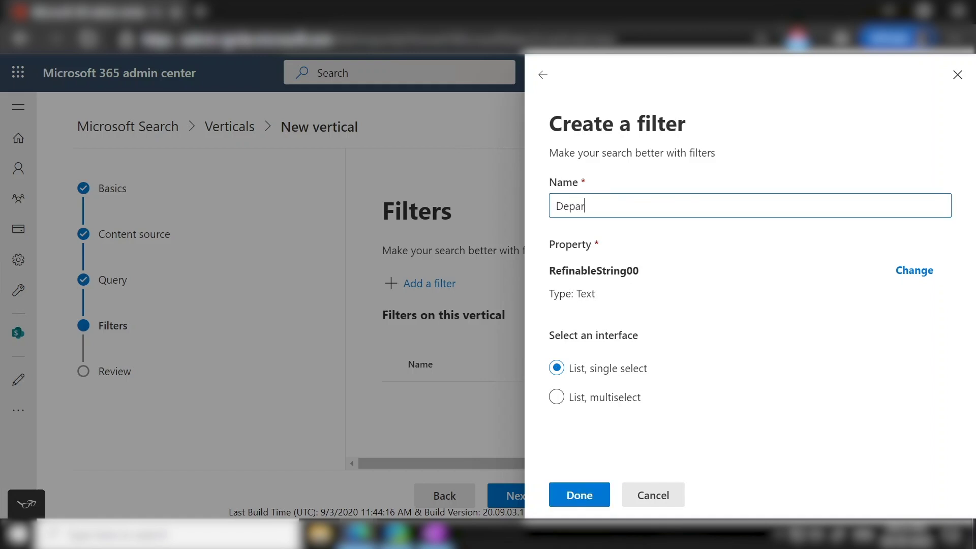
text(tment)
click(580, 400)
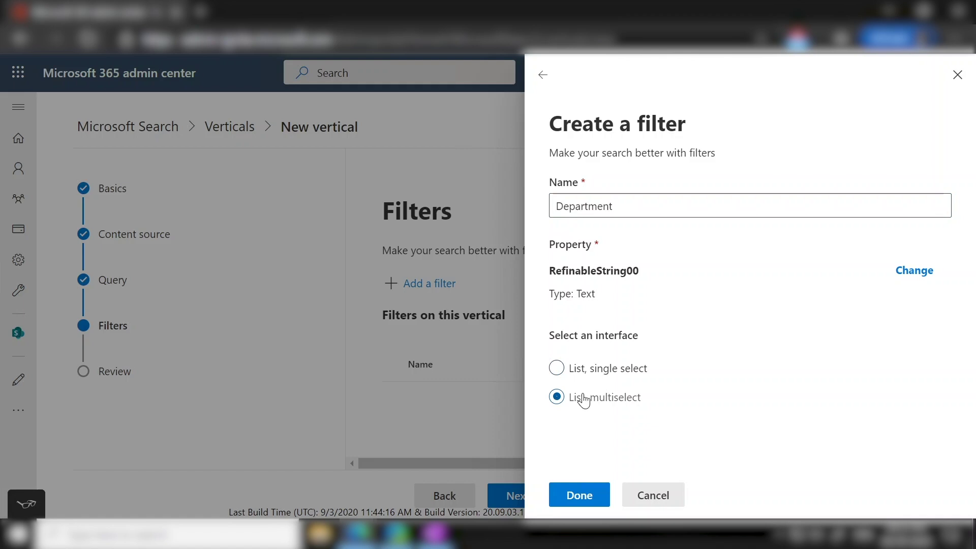
click(566, 500)
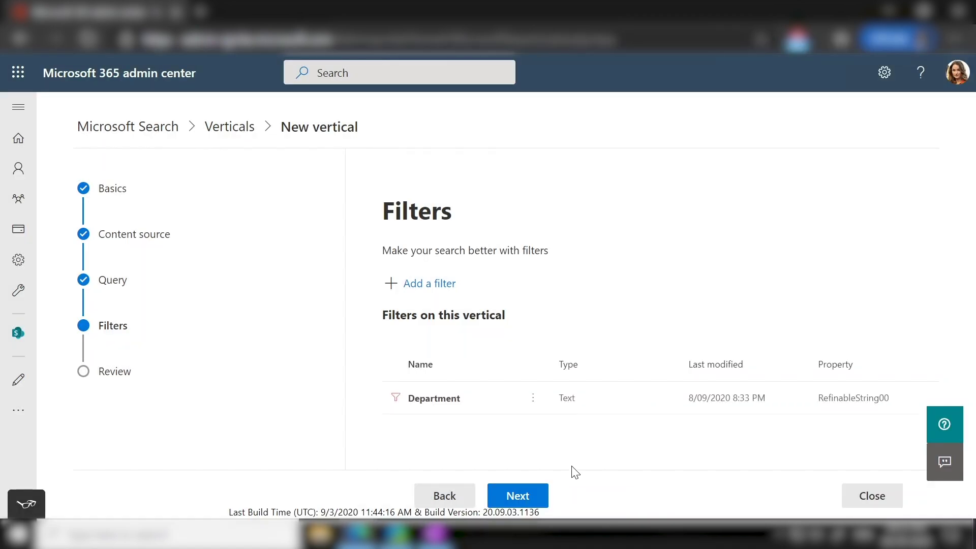
- Add a single-select 'Status' filter based on RefinableString10
click(440, 291)
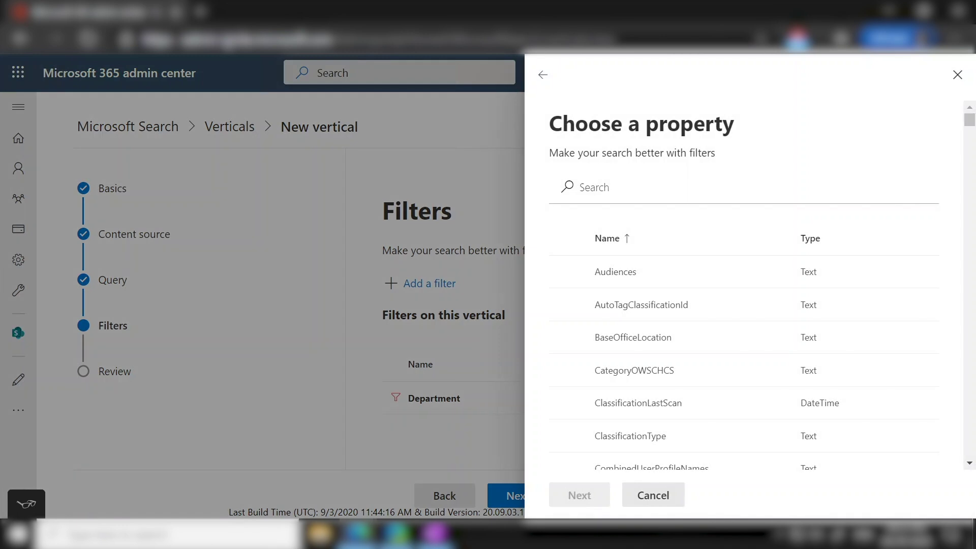
click(590, 187)
text(RefinableStrin)
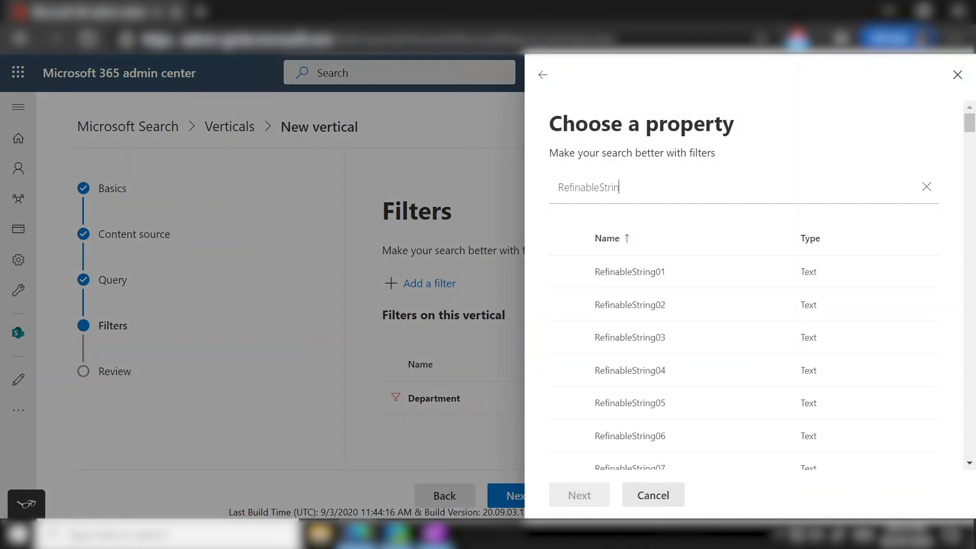
text(g10)
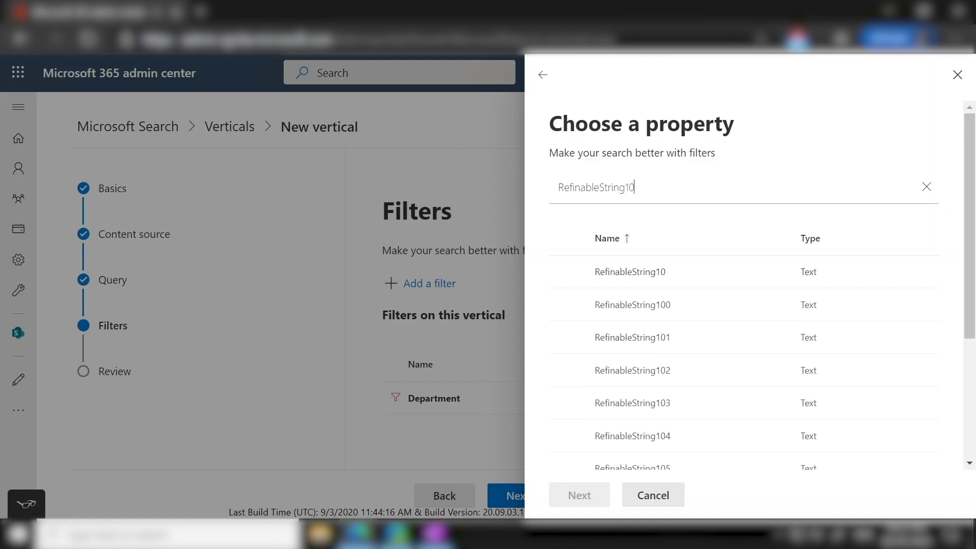
click(566, 273)
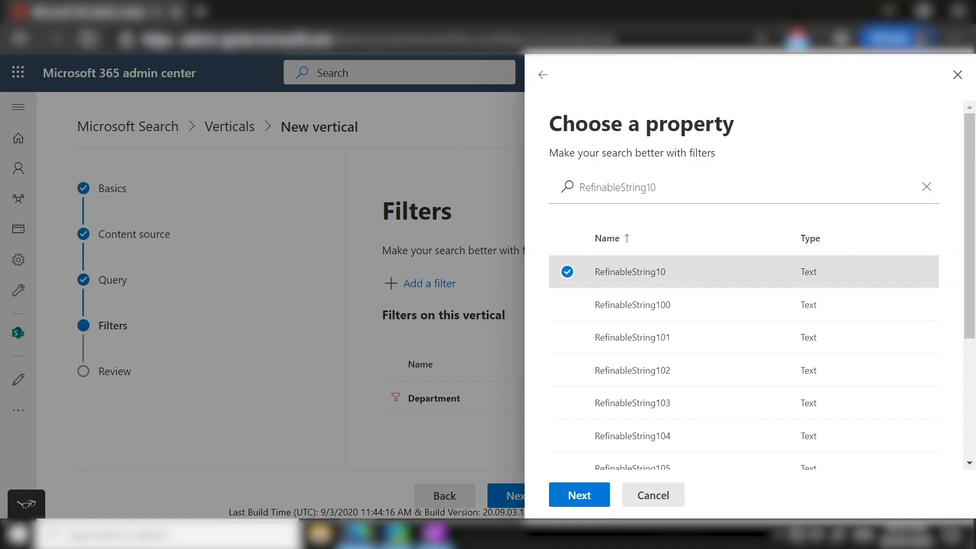
click(570, 494)
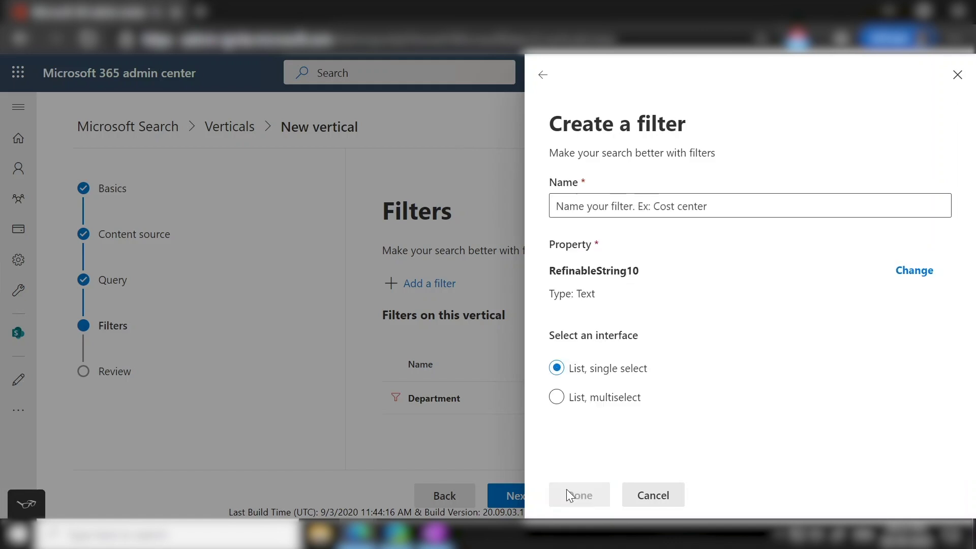
click(610, 205)
text(Status)
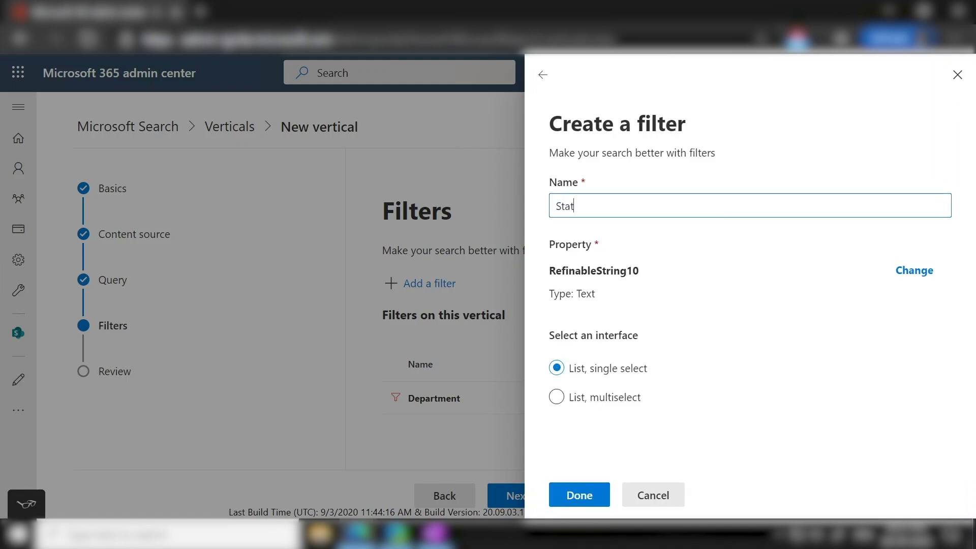
click(557, 368)
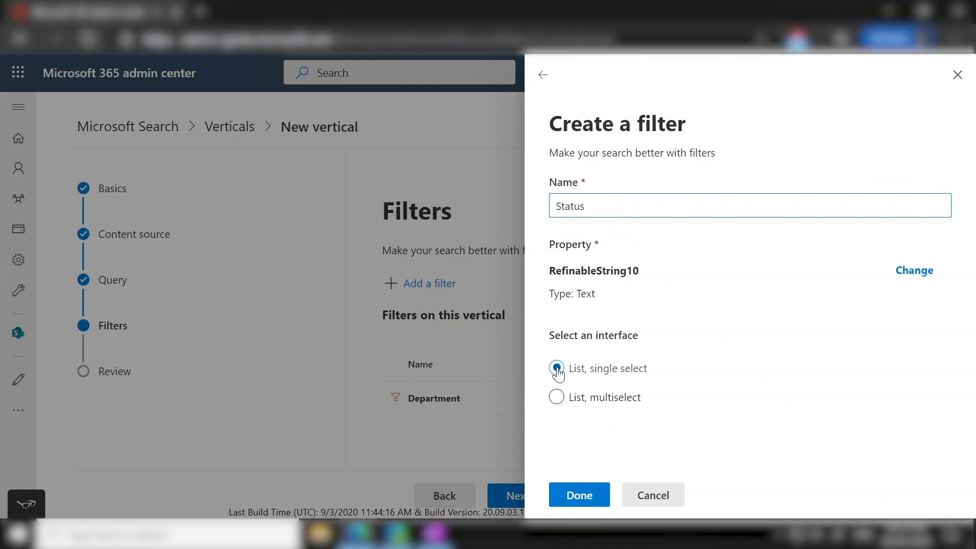
click(576, 496)
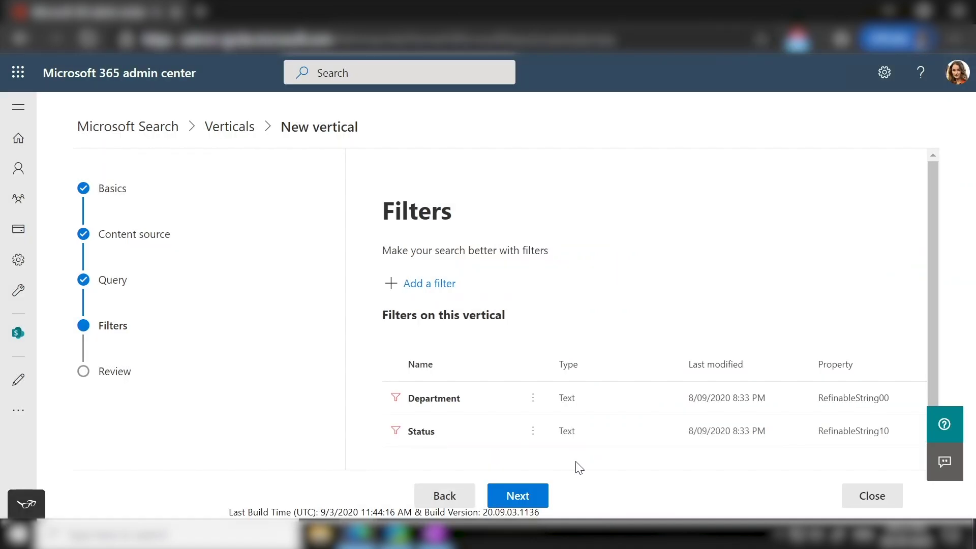
- Add a multiselect 'Author' filter based on DisplayAuthor and continue to review
click(435, 294)
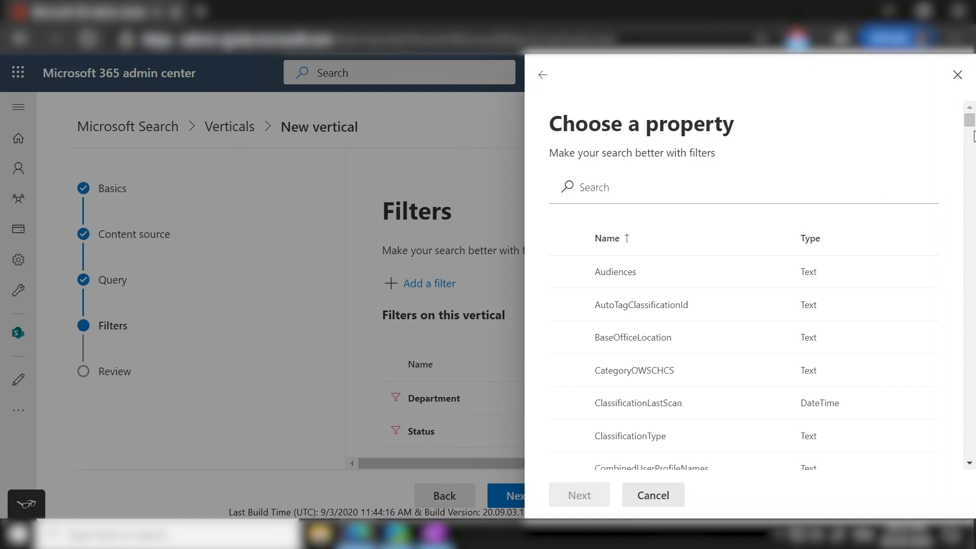
mouse_move(970, 126)
mouse_down()
mouse_move(970, 165)
mouse_move(970, 116)
mouse_up()
click(584, 187)
text(Author)
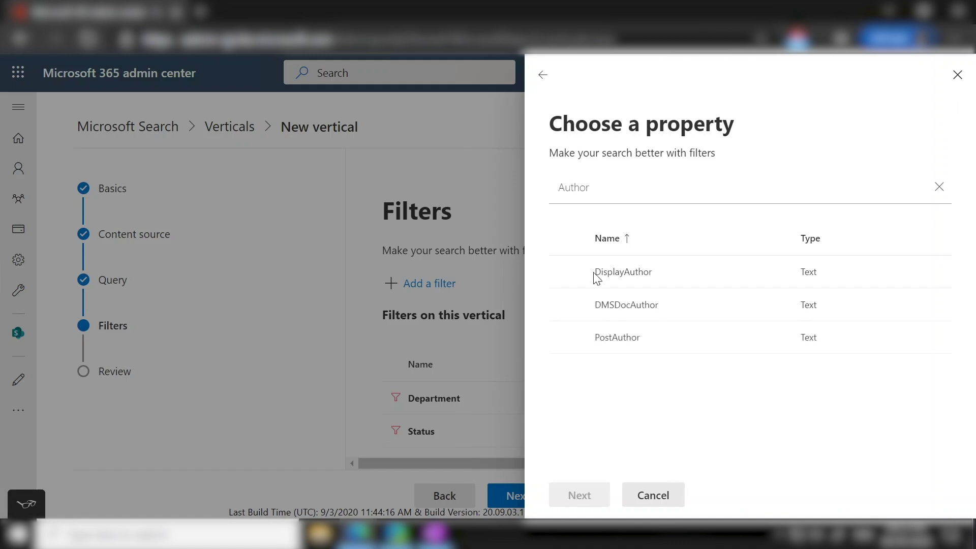
click(575, 275)
click(579, 495)
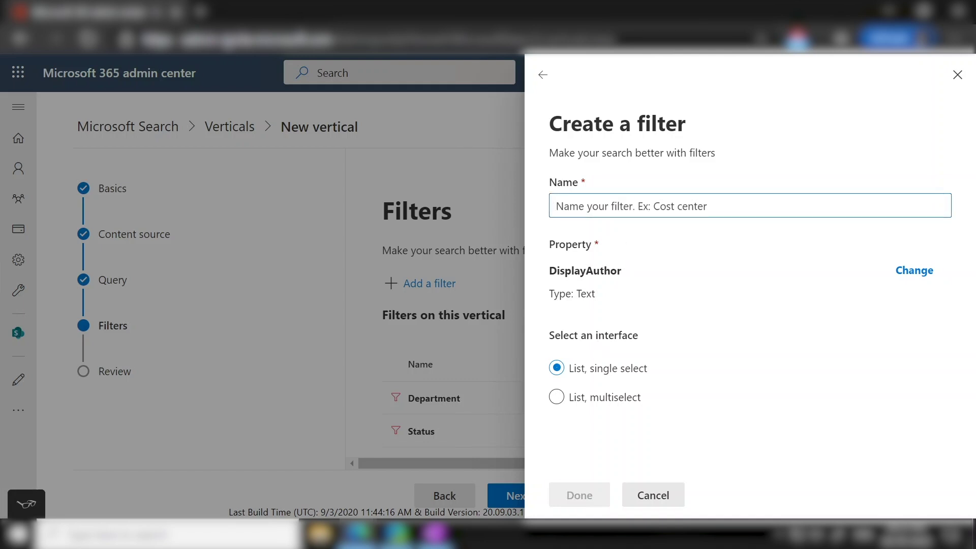
text(Author)
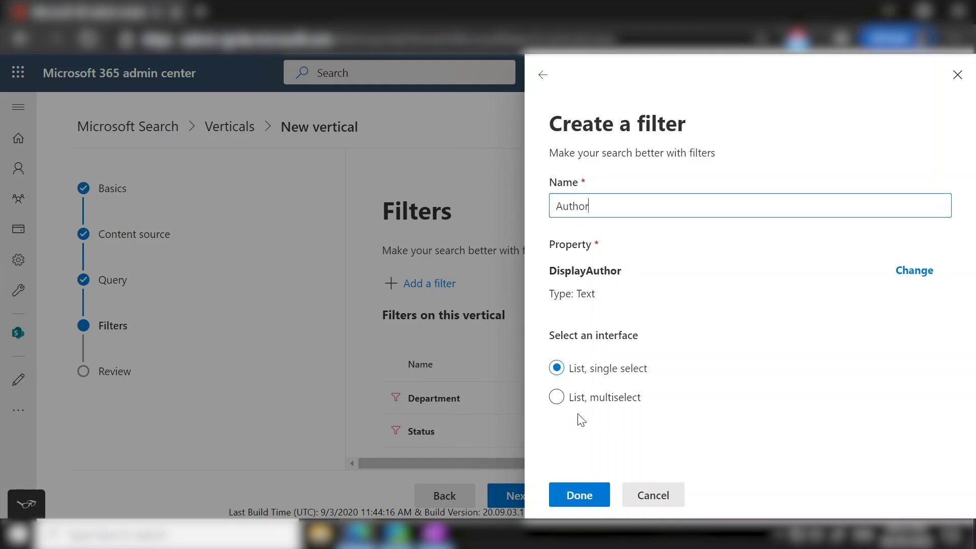
click(579, 400)
click(578, 494)
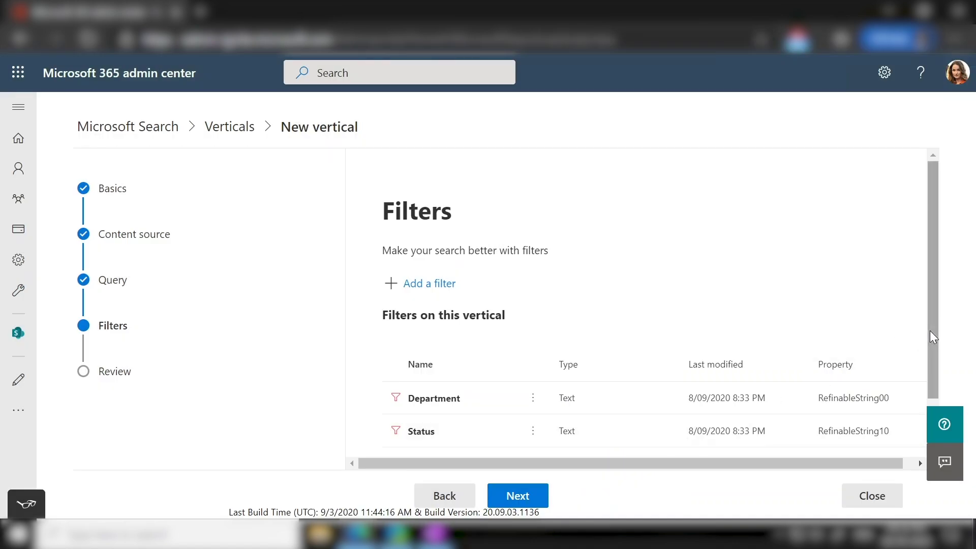
click(525, 500)
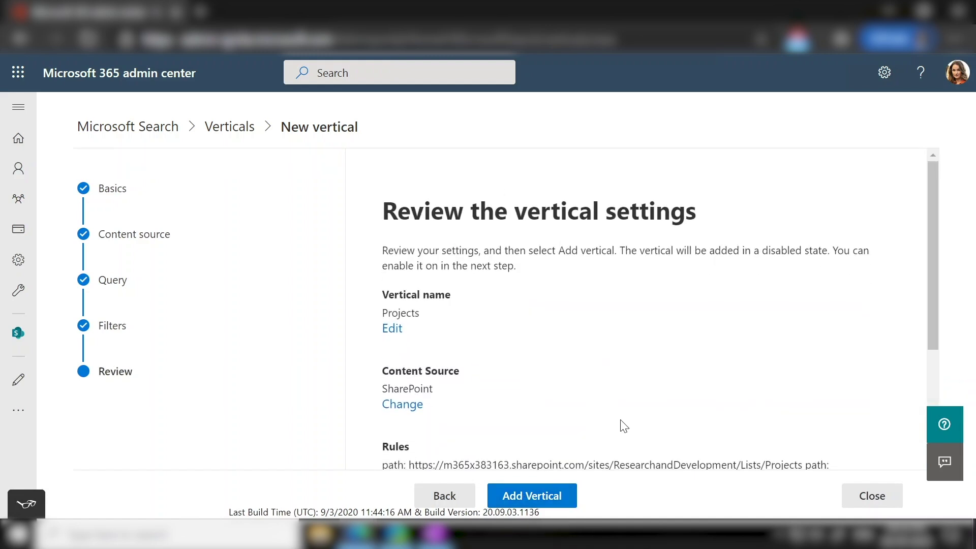
- Add the reviewed Projects vertical, enable it, and finish back at the Verticals list
scroll(924, 389, down, 2)
scroll(922, 399, down, 1)
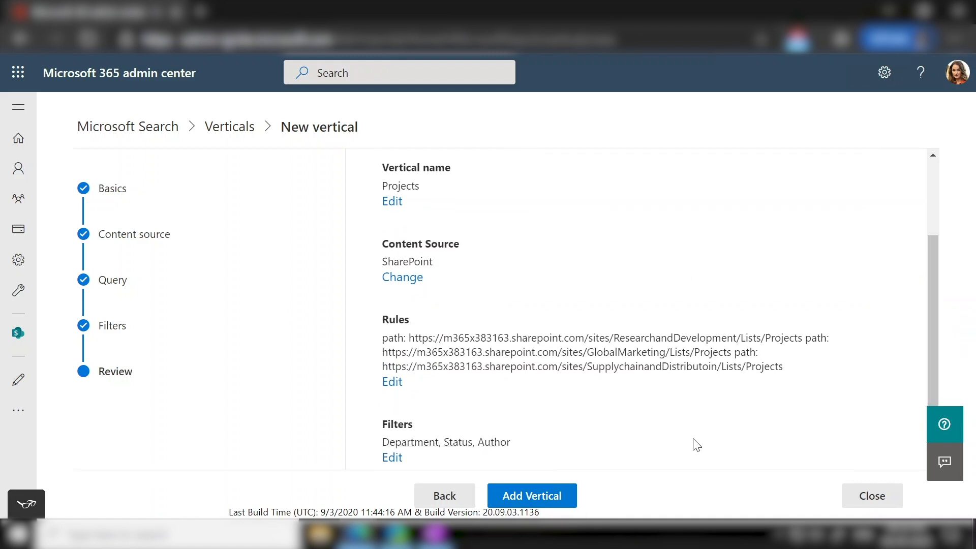
click(524, 498)
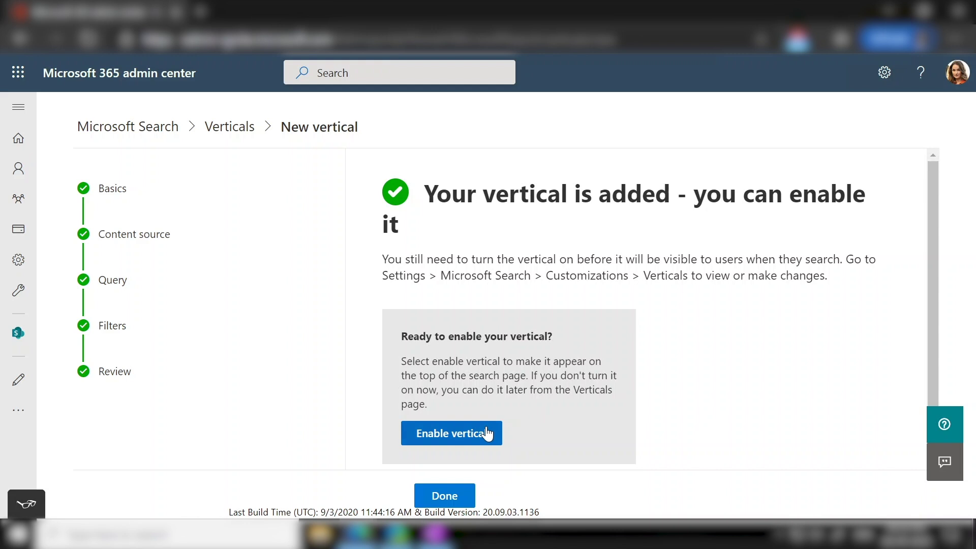
click(486, 434)
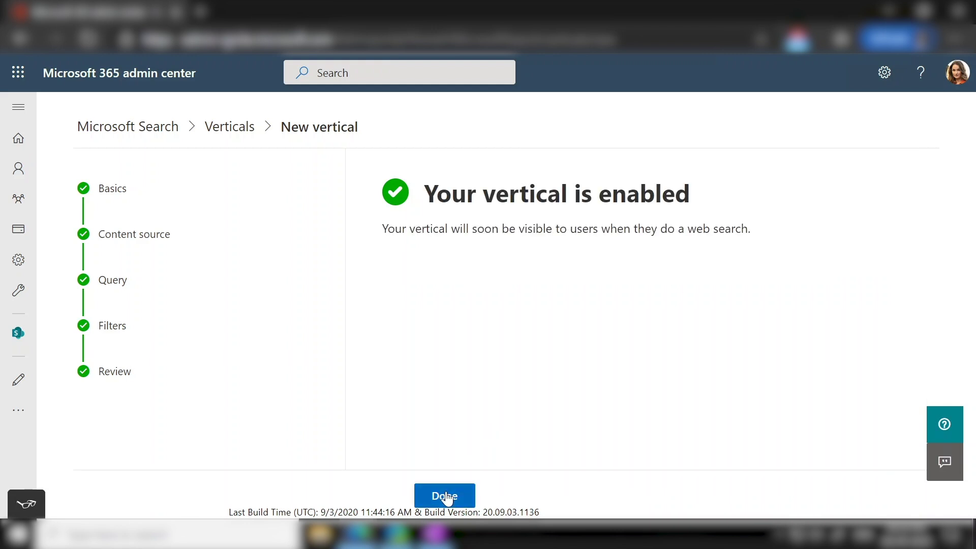
click(446, 497)
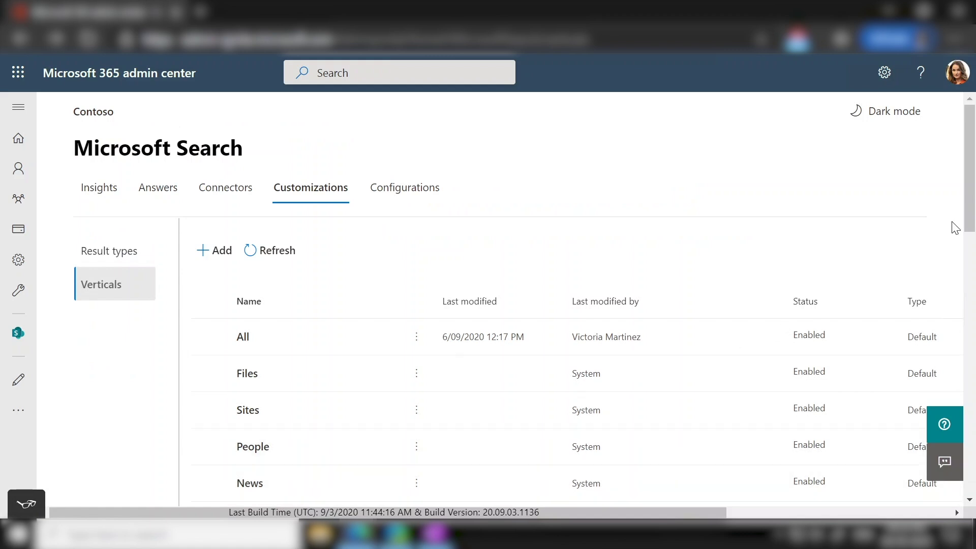
scroll(969, 223, down, 2)
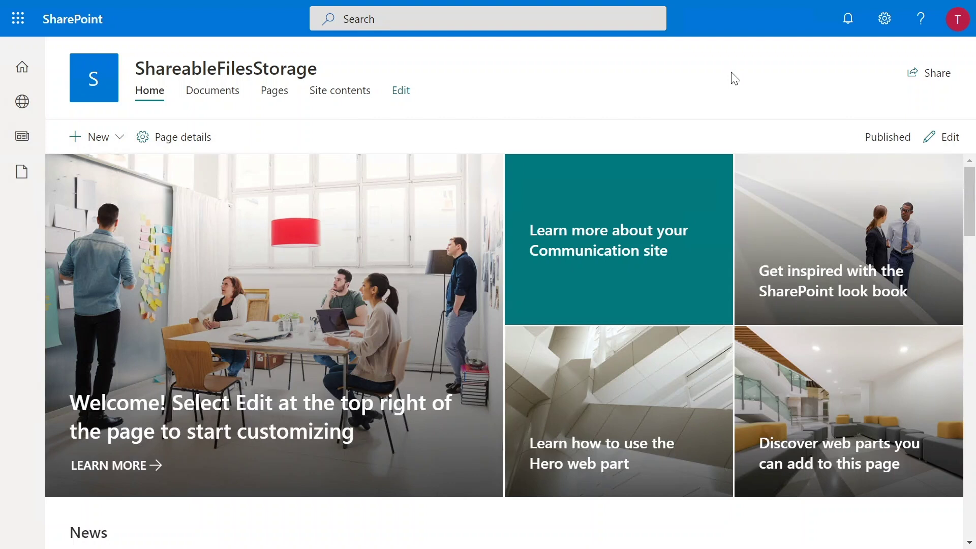
- Go through Site contents to ShareableFilesStorage's Site settings and open 'Configure search settings'
click(884, 20)
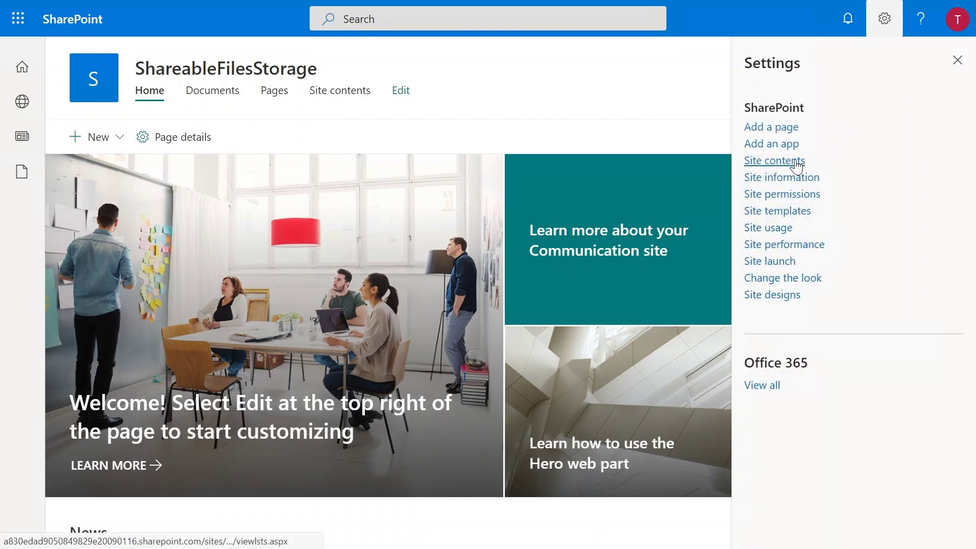
click(774, 161)
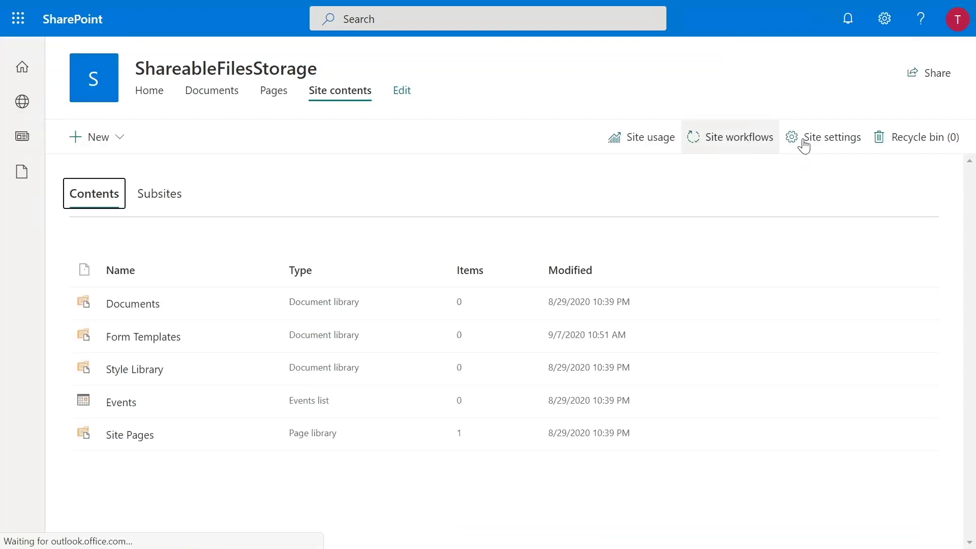
click(803, 145)
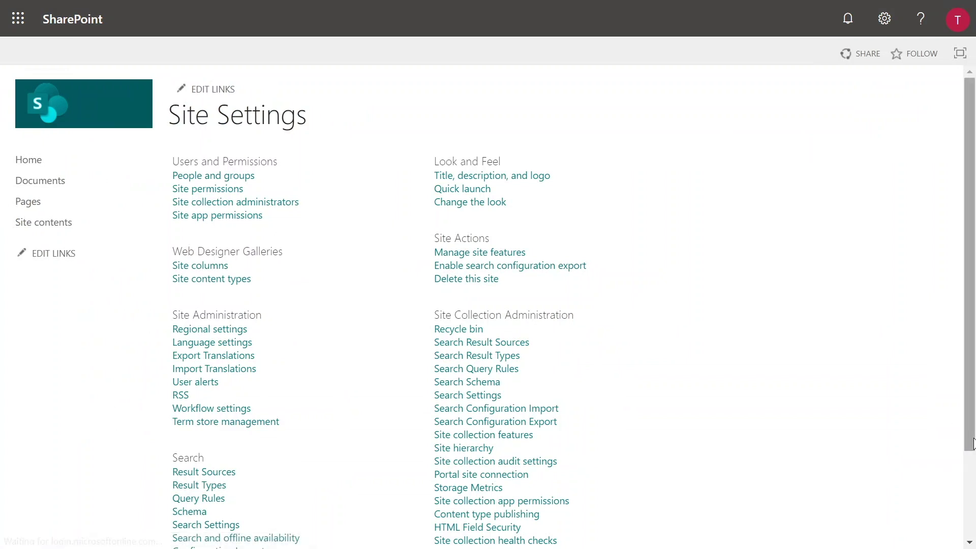
scroll(946, 473, down, 2)
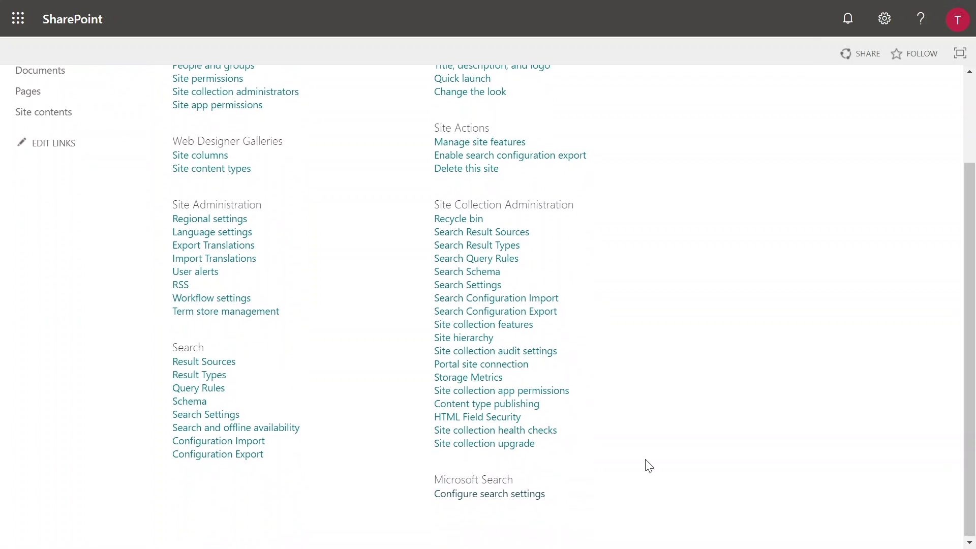
click(464, 502)
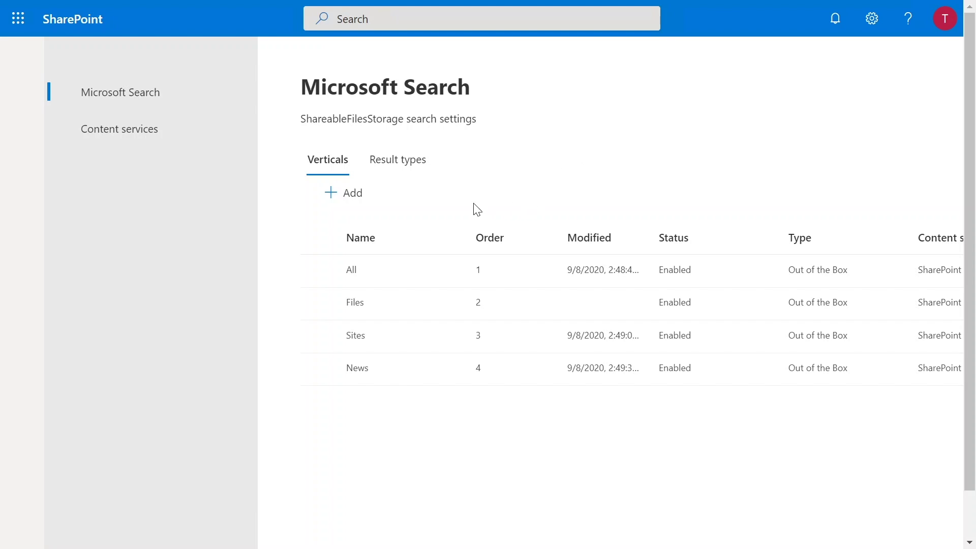
- Select the All vertical to view its details
click(359, 270)
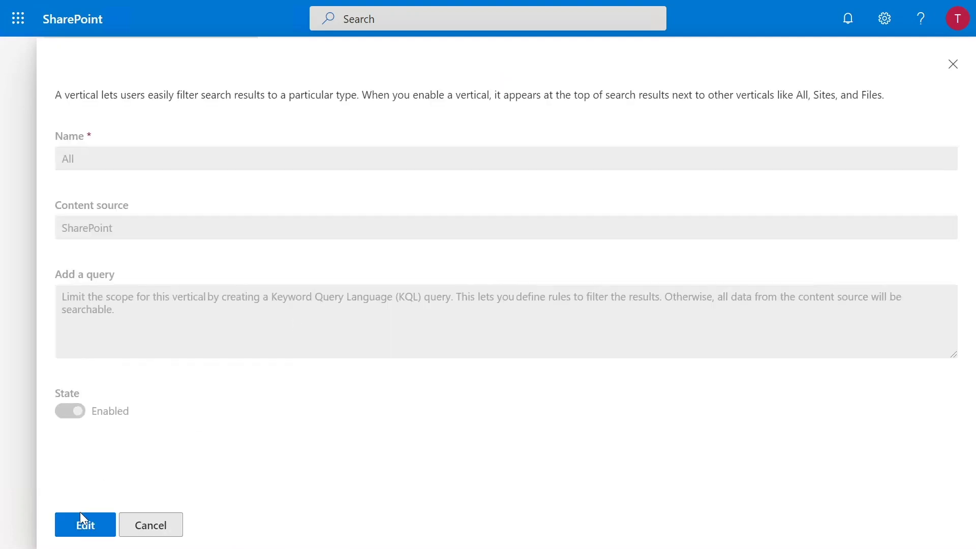
- Edit the All vertical, switch its state to Disabled, and save the update
click(82, 522)
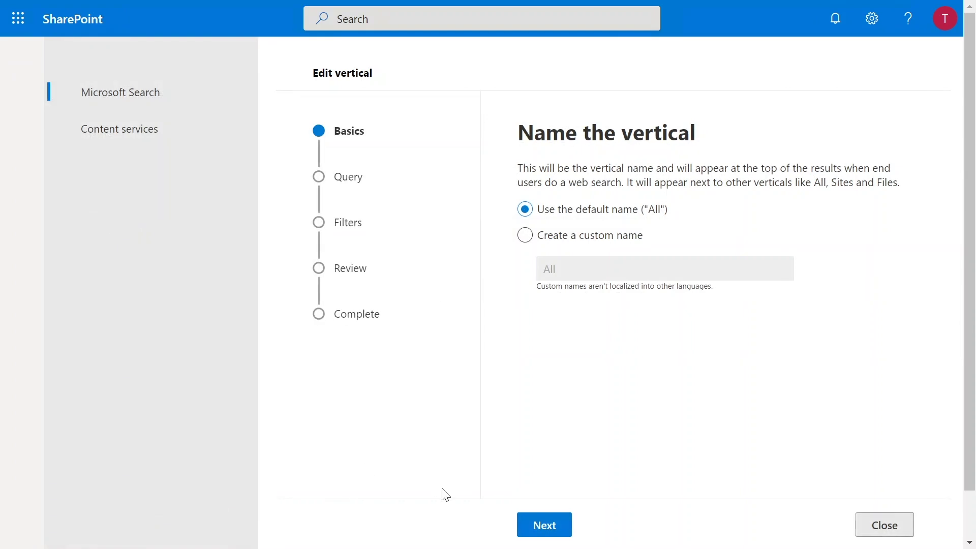
click(546, 525)
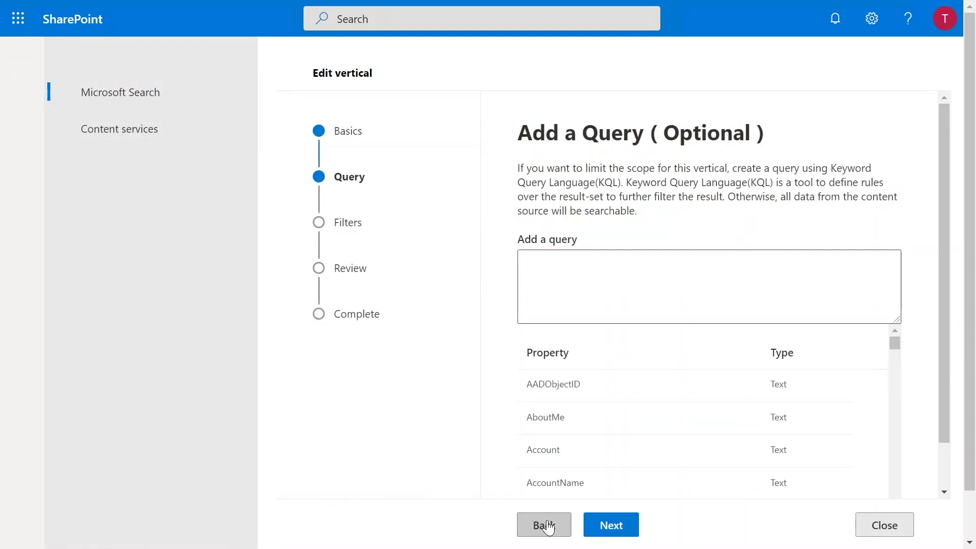
click(614, 528)
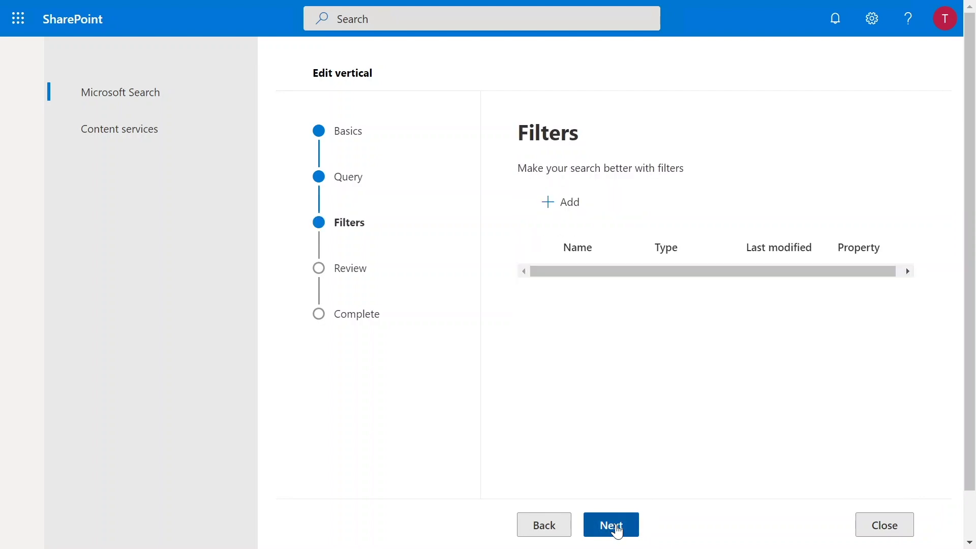
click(617, 528)
click(537, 407)
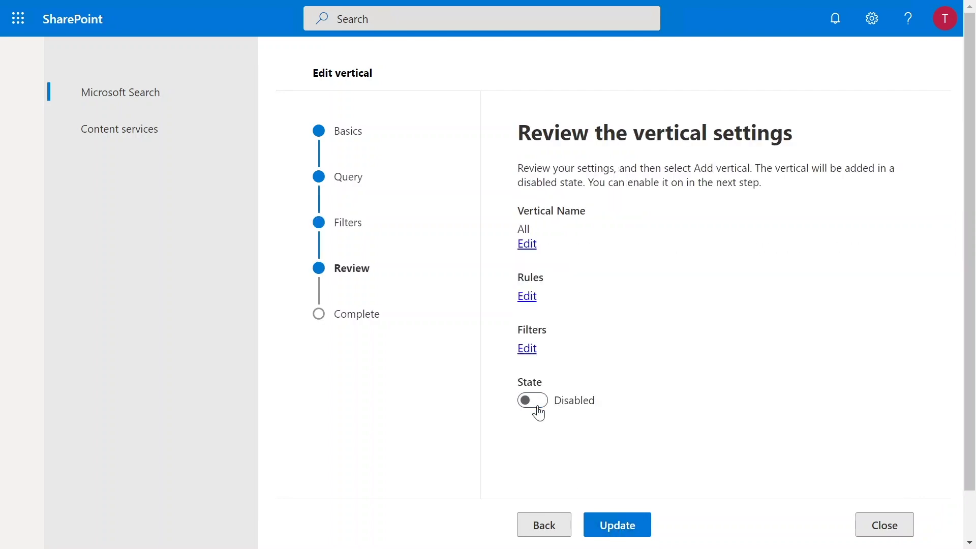
click(621, 526)
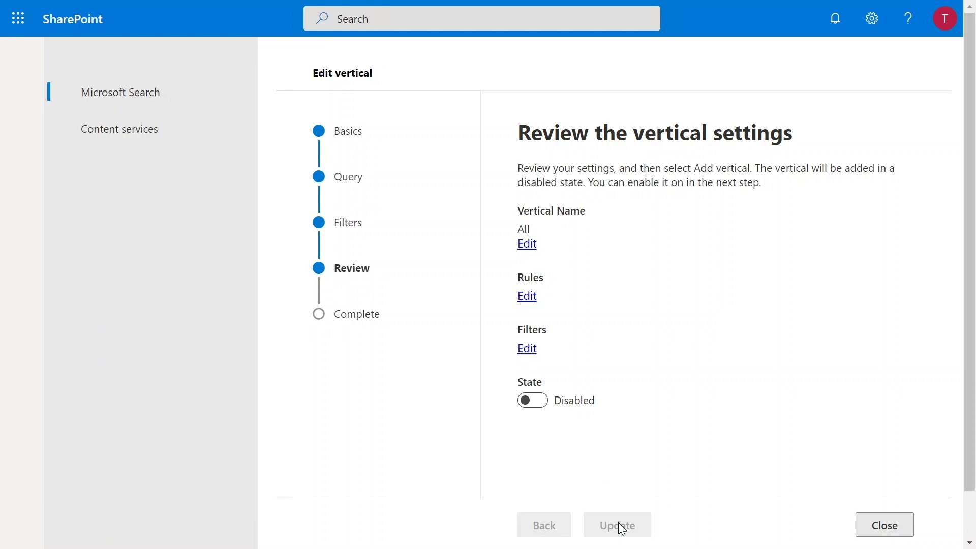
click(552, 525)
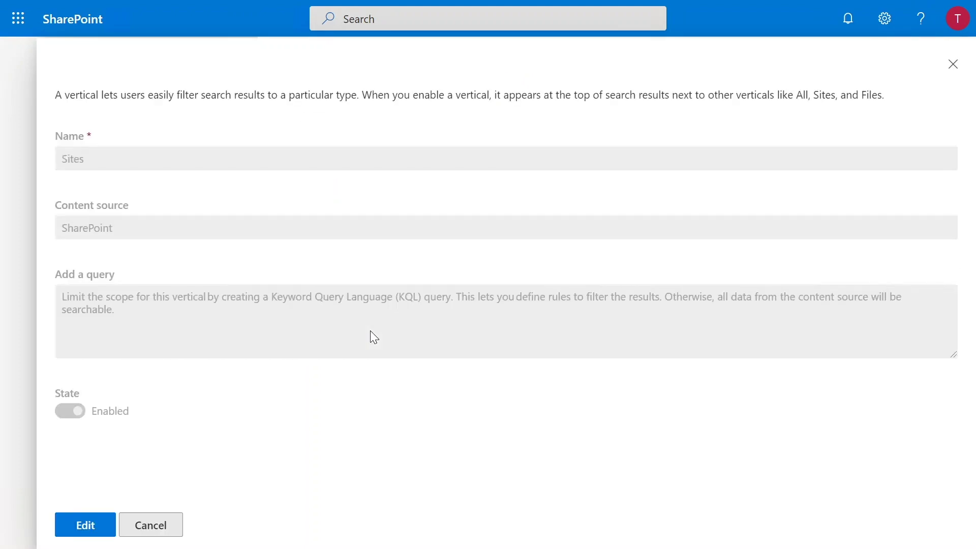
- Edit the SharePoint Sites vertical, set its State to Disabled, and save the update
click(85, 513)
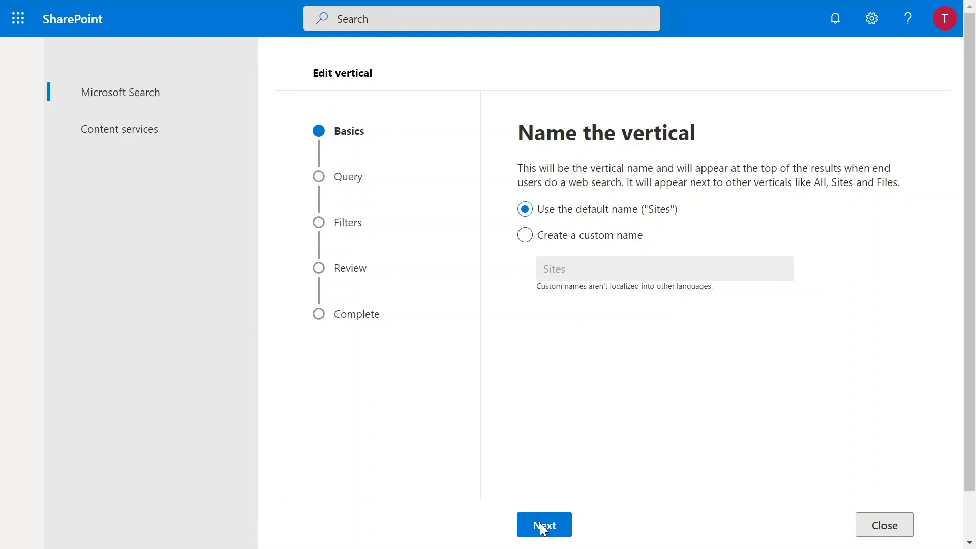
click(543, 528)
click(610, 529)
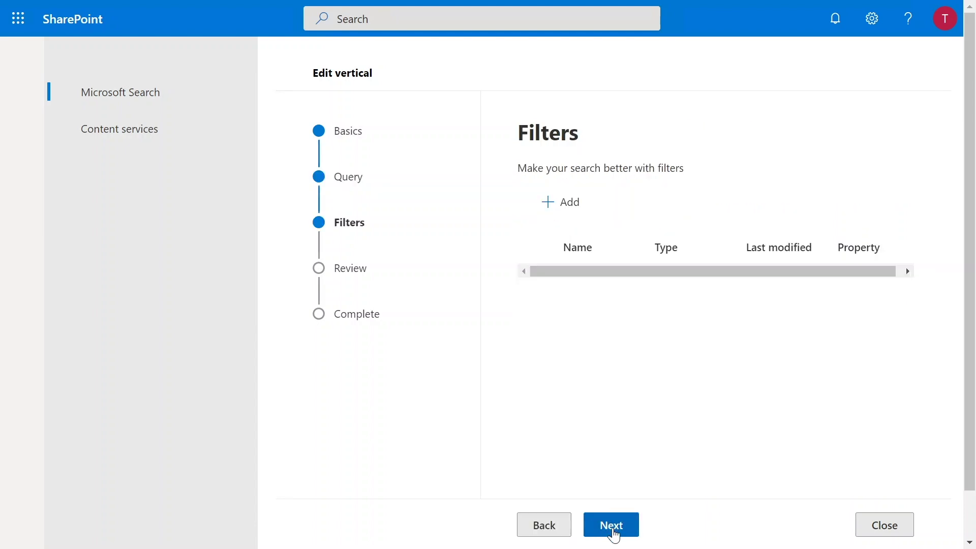
click(612, 529)
click(544, 410)
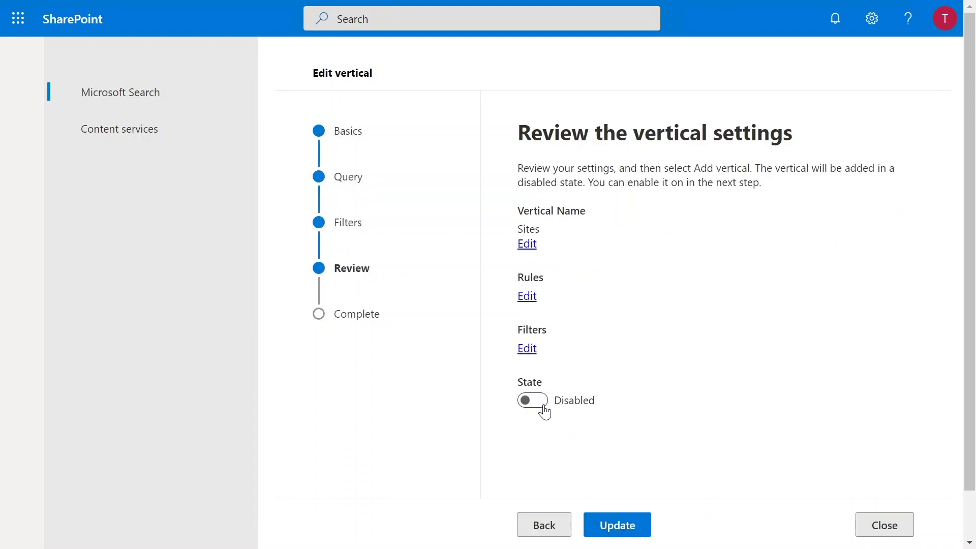
click(605, 524)
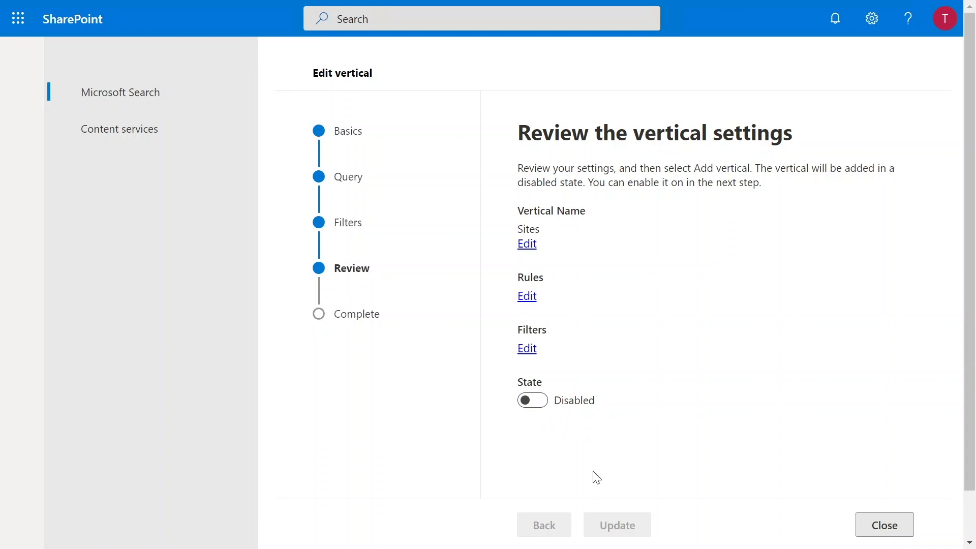
- Finish the wizard and open the News vertical's details panel
click(557, 523)
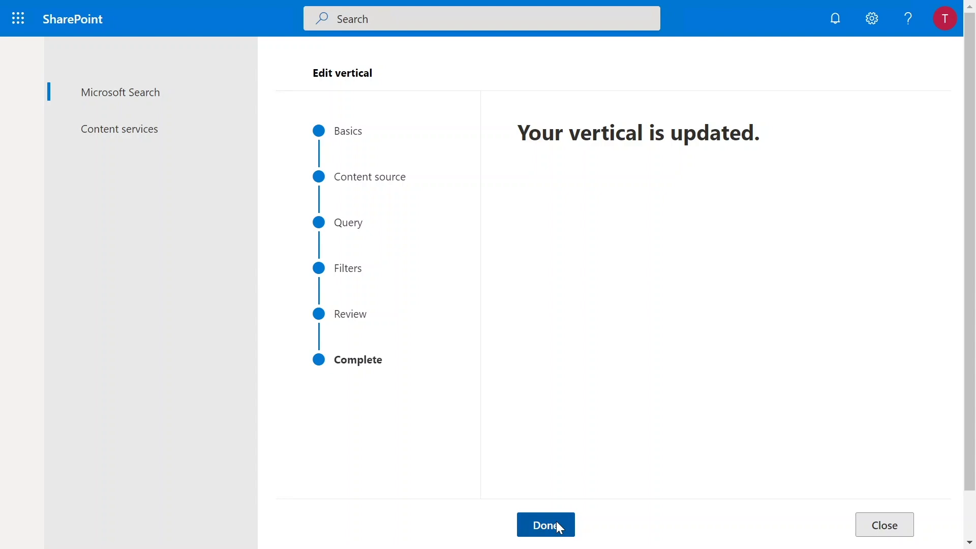
click(495, 339)
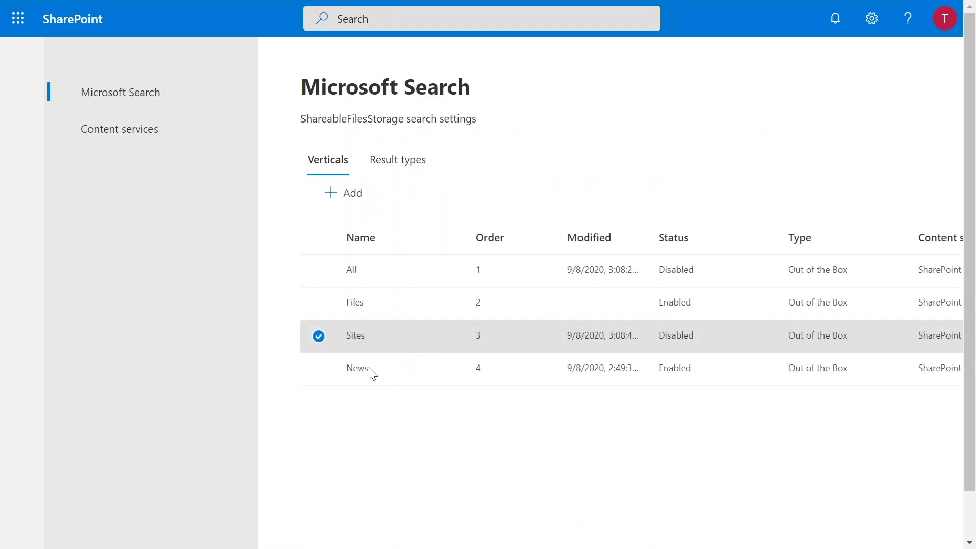
click(368, 371)
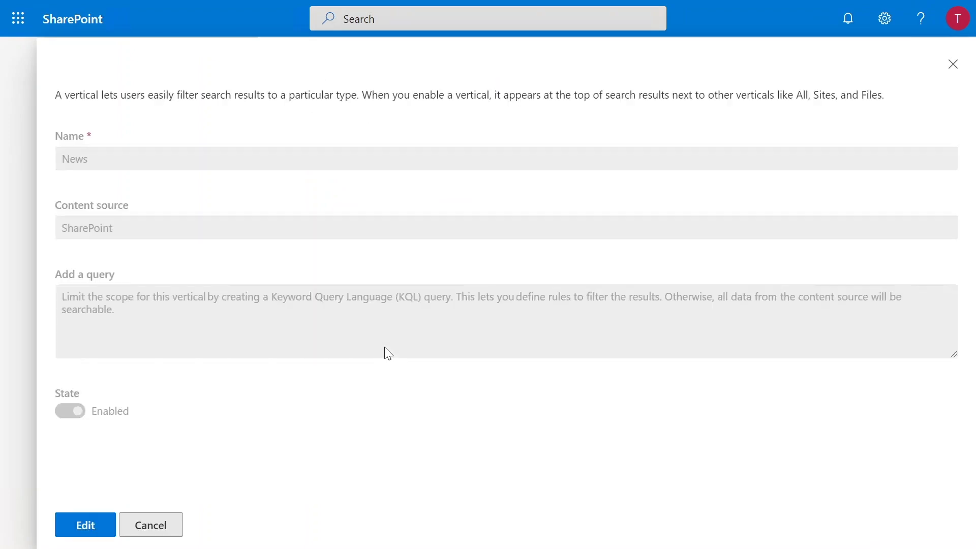
- Edit the News vertical, switch its State to Disabled, save it, and deselect the row
click(84, 529)
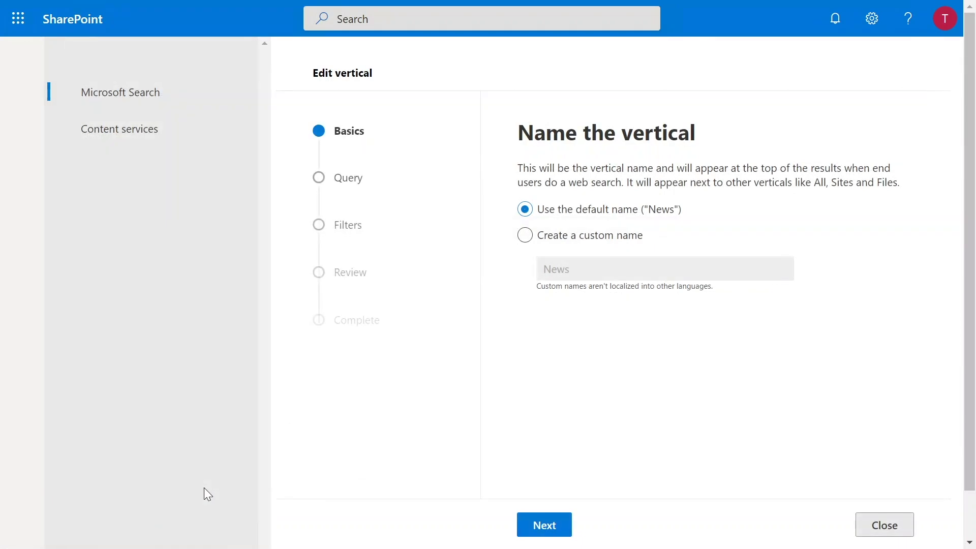
click(544, 528)
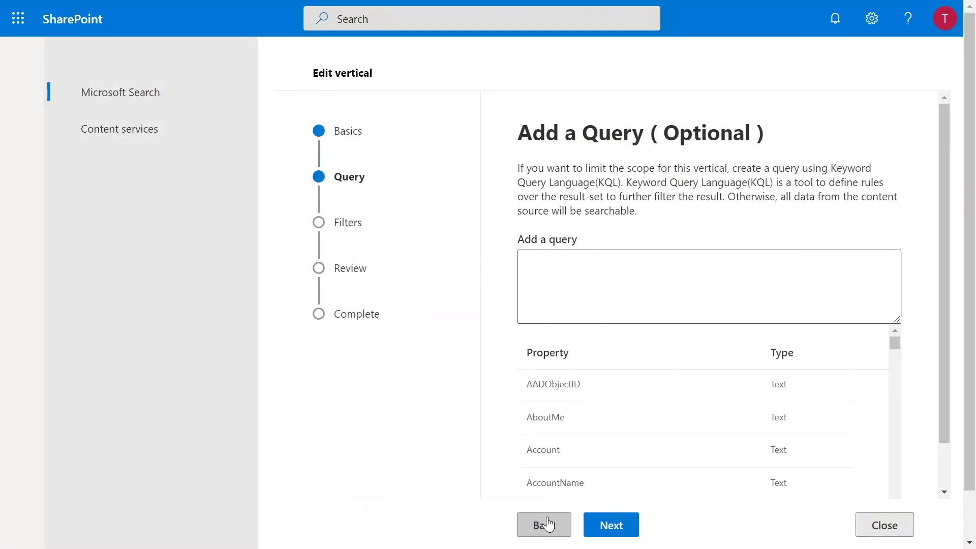
click(608, 527)
click(607, 525)
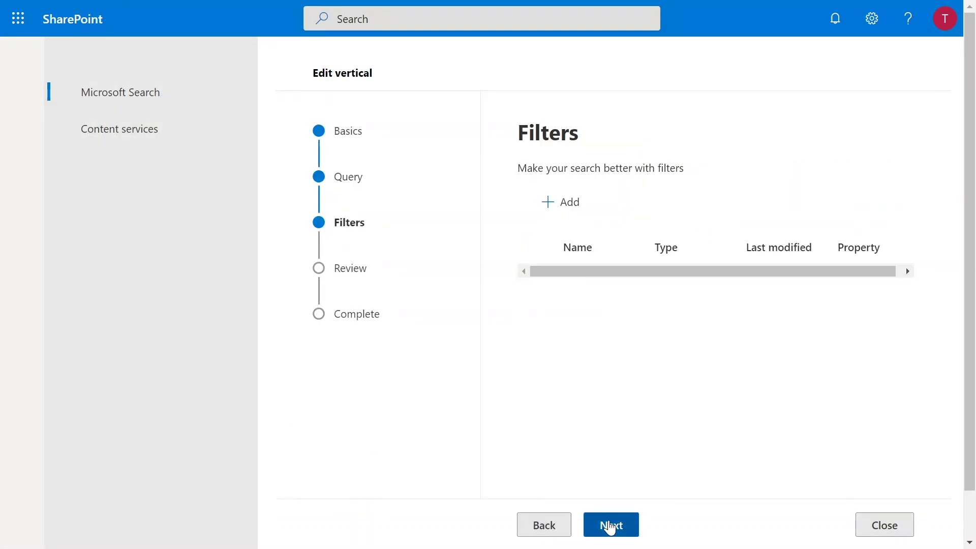
click(543, 401)
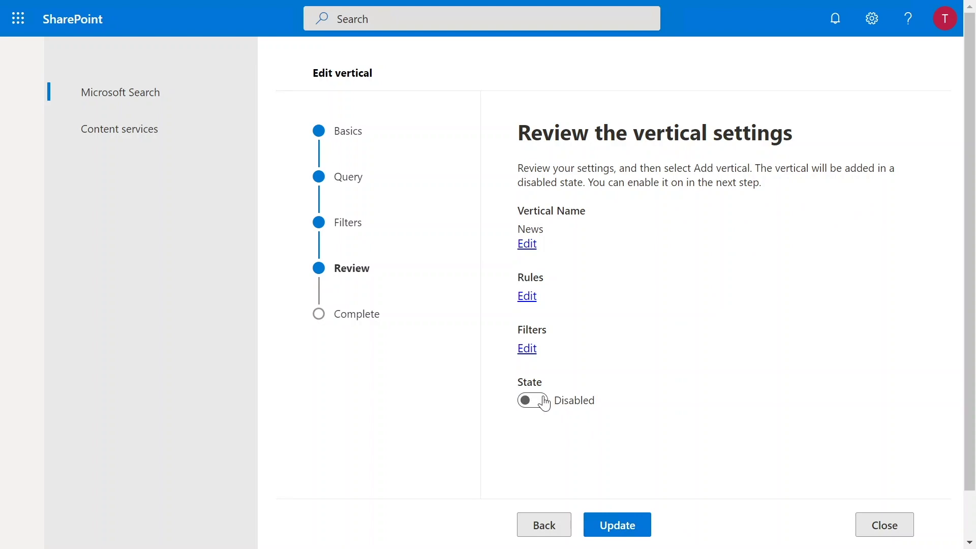
click(615, 529)
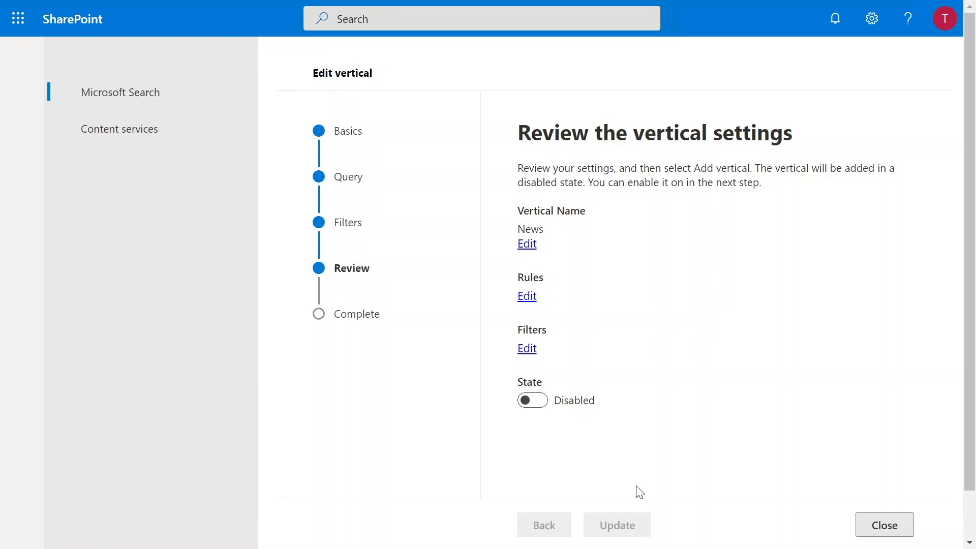
click(568, 524)
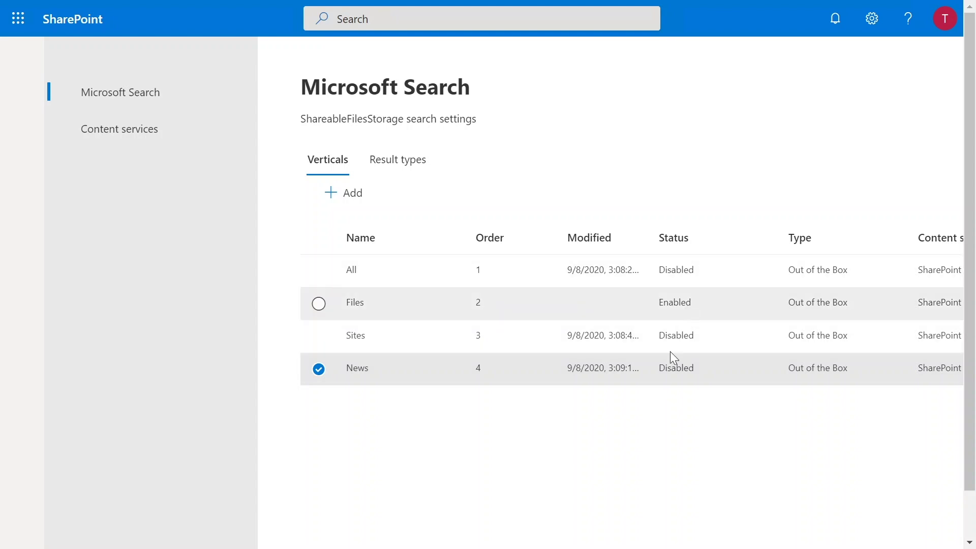
click(649, 457)
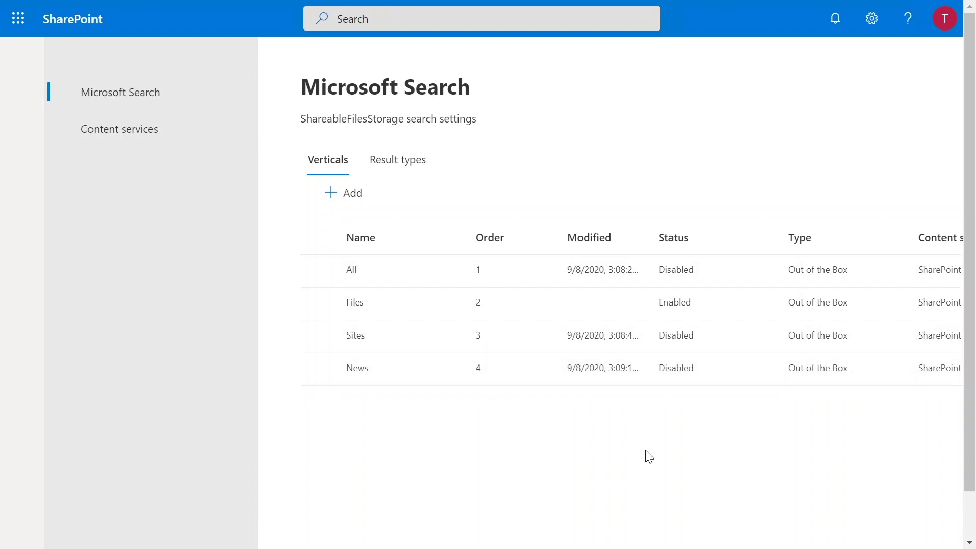